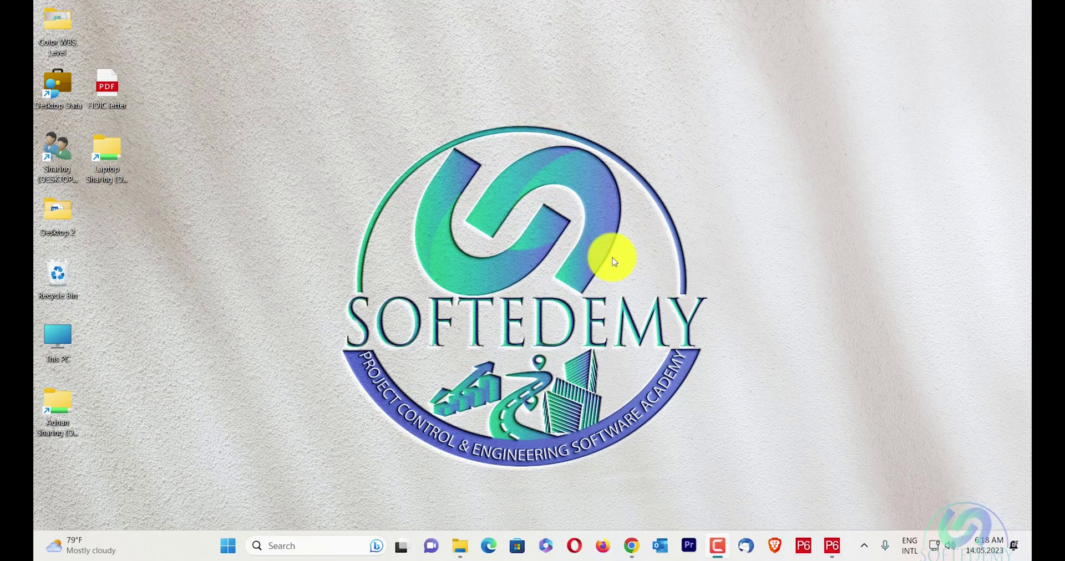
Open the Housing - B1 project's activities from the Projects list.
left_click(824, 549)
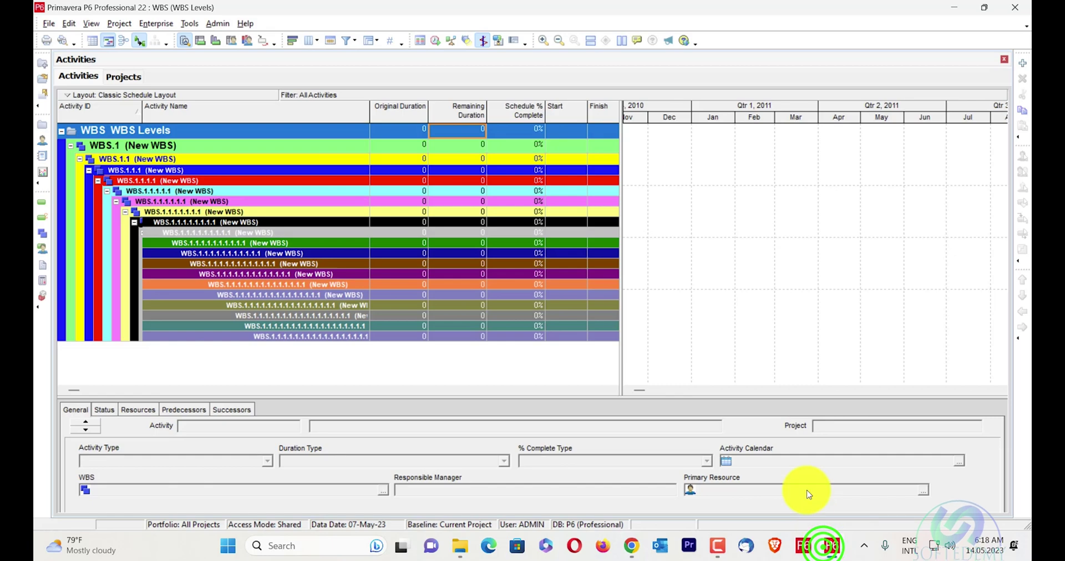
left_click(43, 130)
double_click(183, 205)
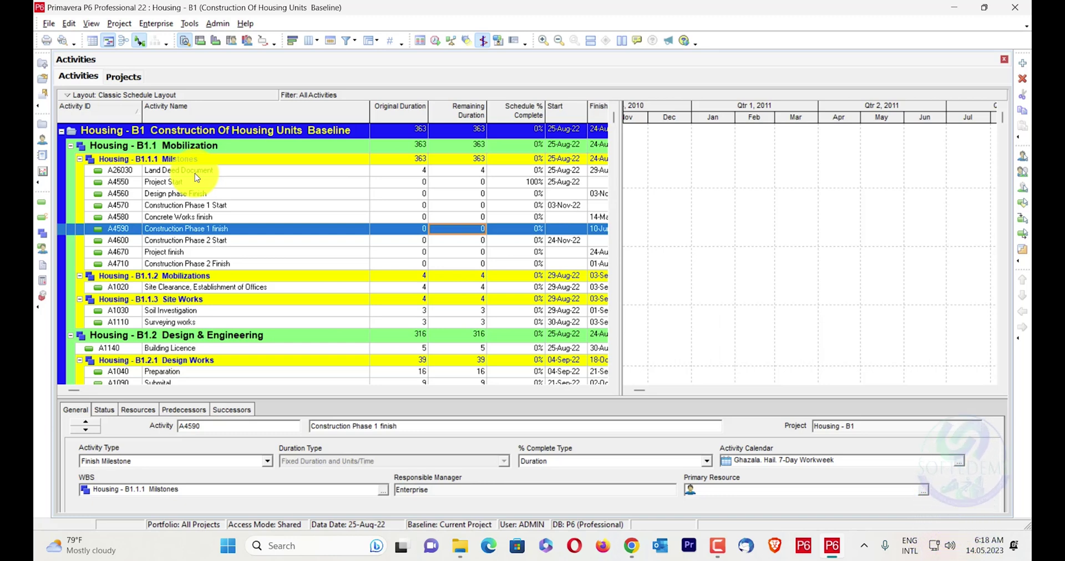
Drop the Remaining Duration and Schedule % Complete columns and add Total Float to the activity table.
right_click(276, 111)
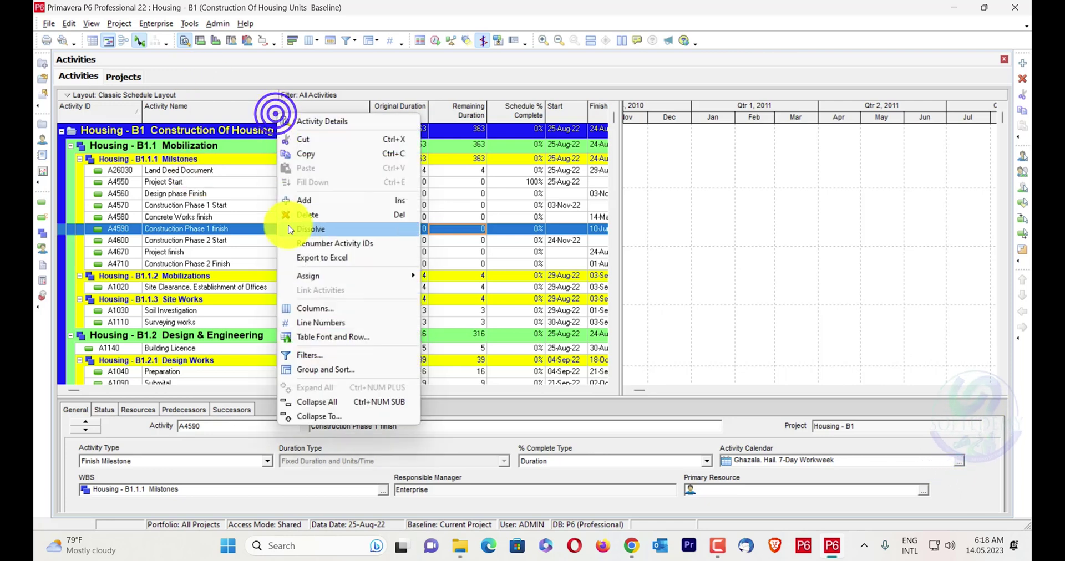
left_click(342, 307)
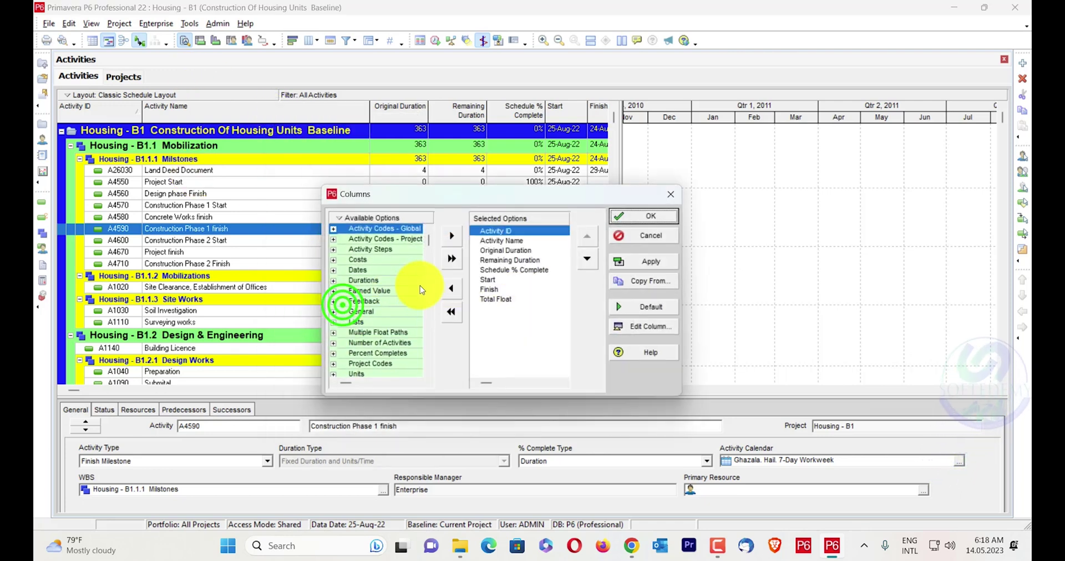
left_click(509, 260)
left_click(513, 269, "shift")
left_click(451, 288)
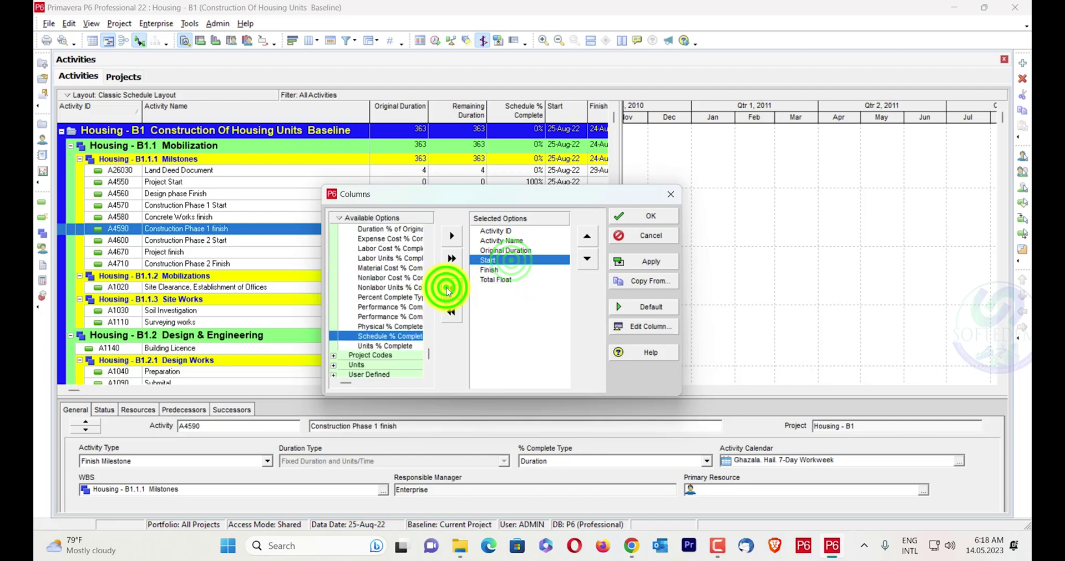
left_click(540, 279)
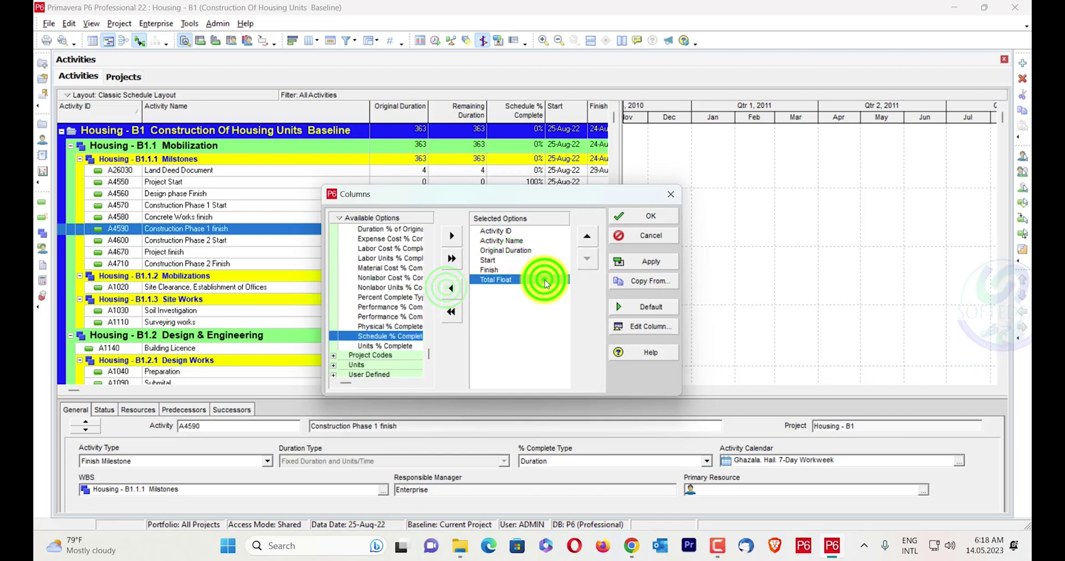
left_click(627, 261)
left_click(649, 221)
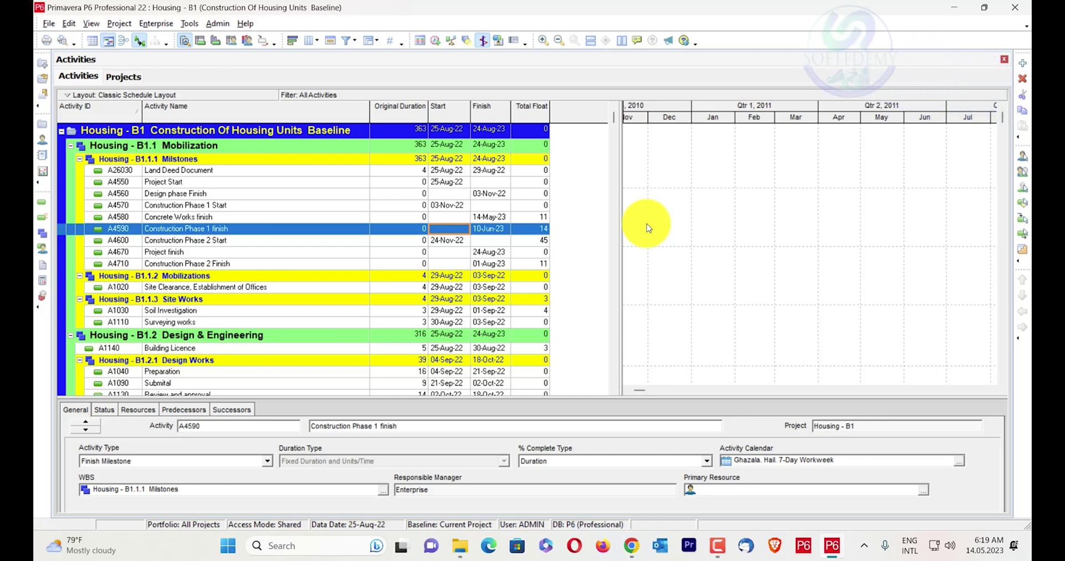
Open a maximised Chrome Incognito window and go to softedemy.com.
right_click(631, 545)
left_click(650, 444)
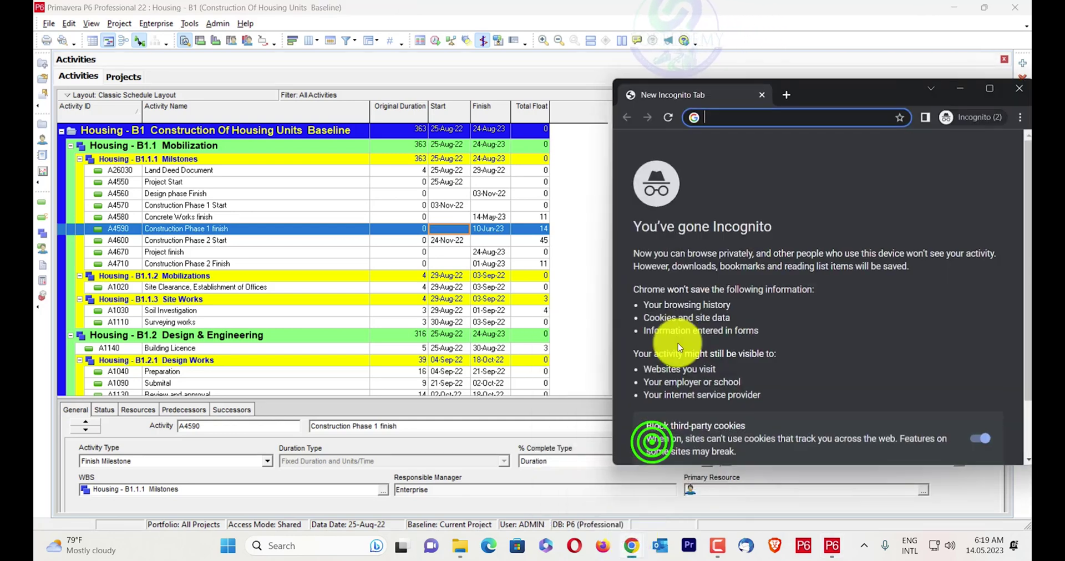
left_click(991, 87)
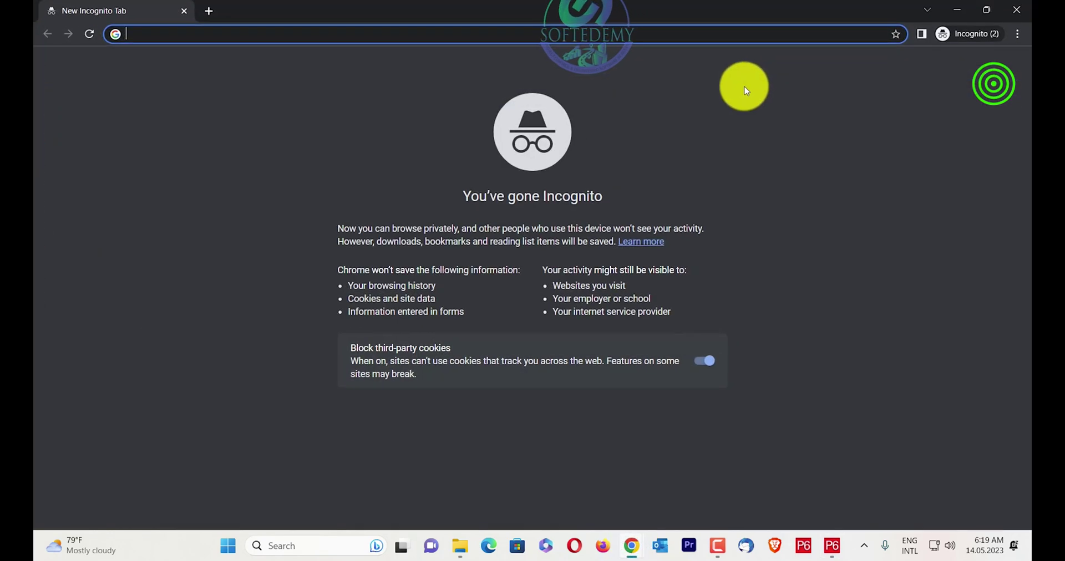
type("sof")
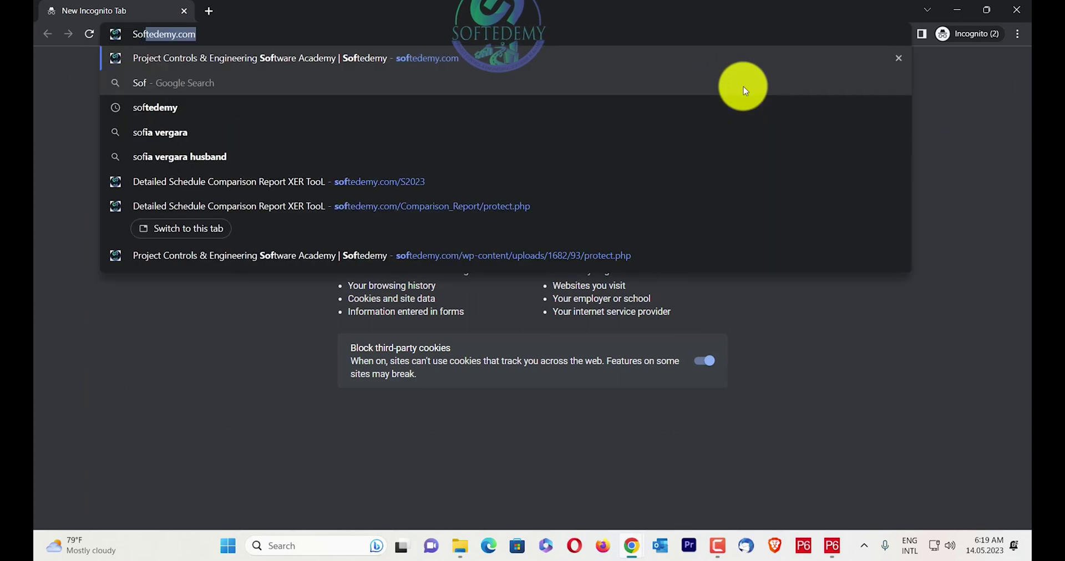
key("Return")
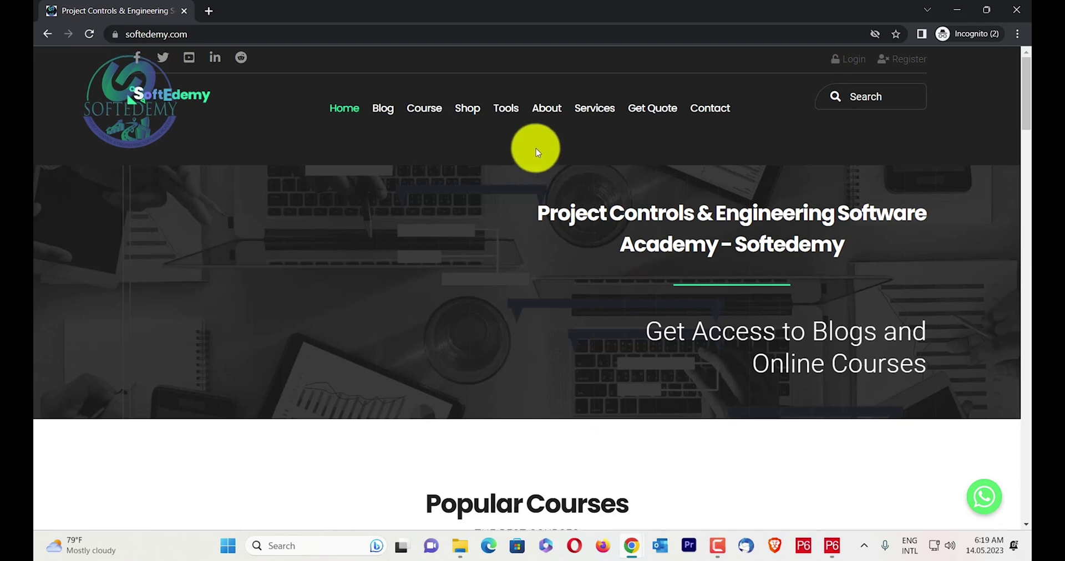
From the Blog, open 'Convert Primavera P6 Schedule To Excel' and scroll to its download section.
mouse_move(516, 108)
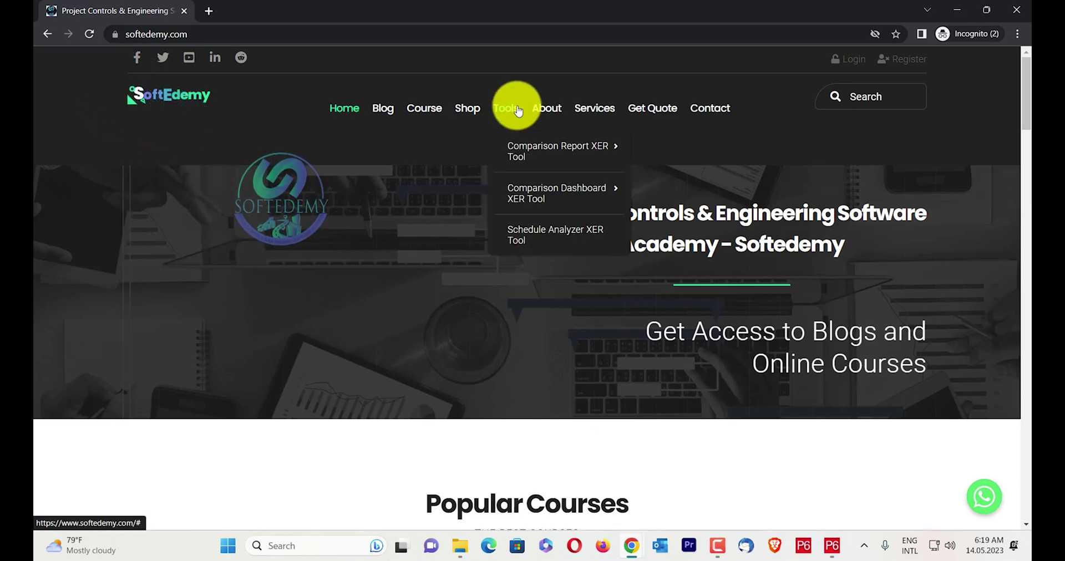
left_click(383, 108)
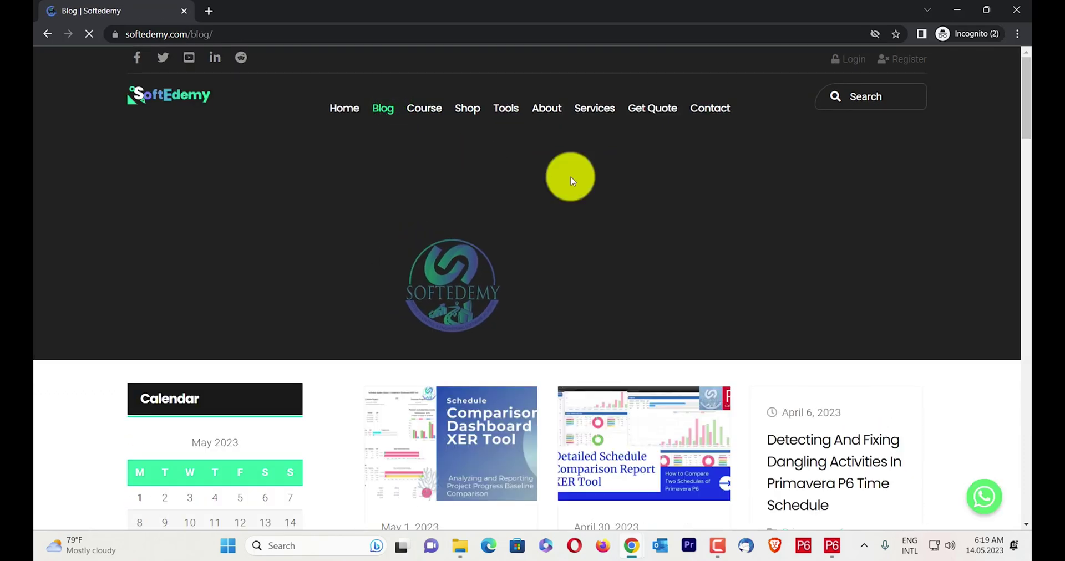
scroll(605, 233, "down", 6)
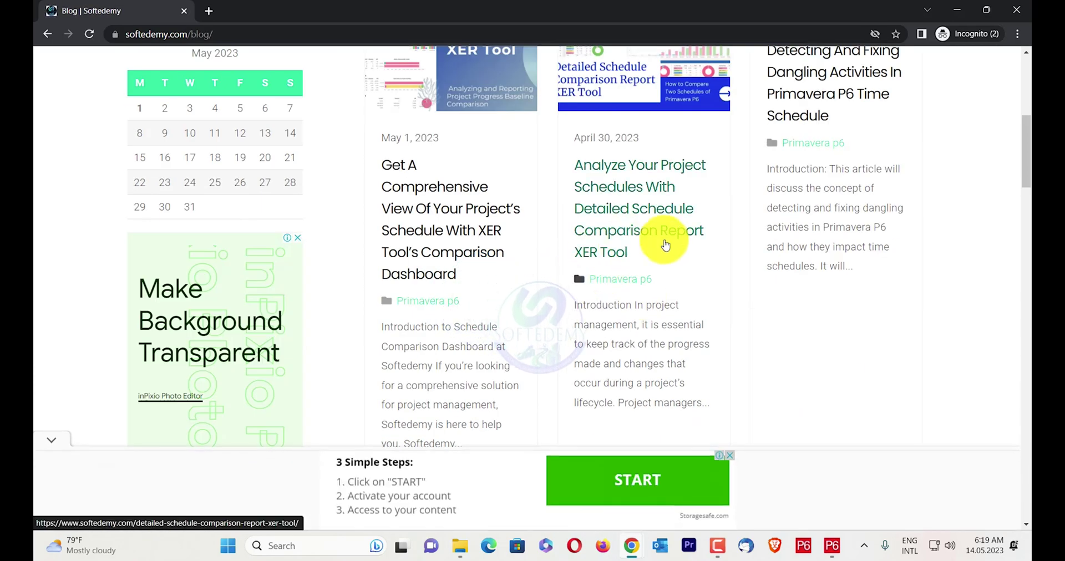
scroll(766, 235, "down", 1)
scroll(766, 238, "down", 2)
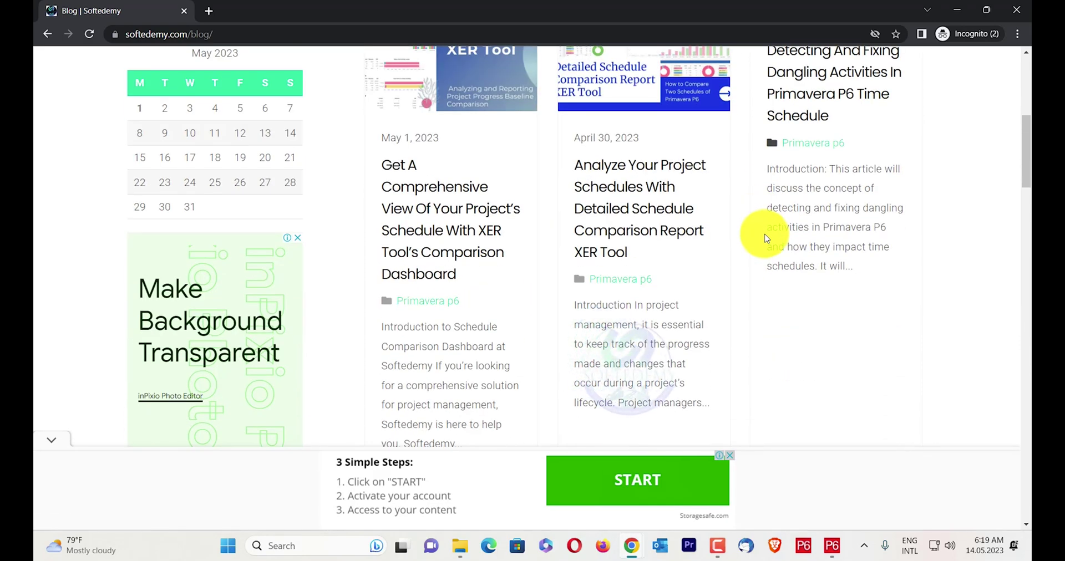
scroll(761, 237, "down", 6)
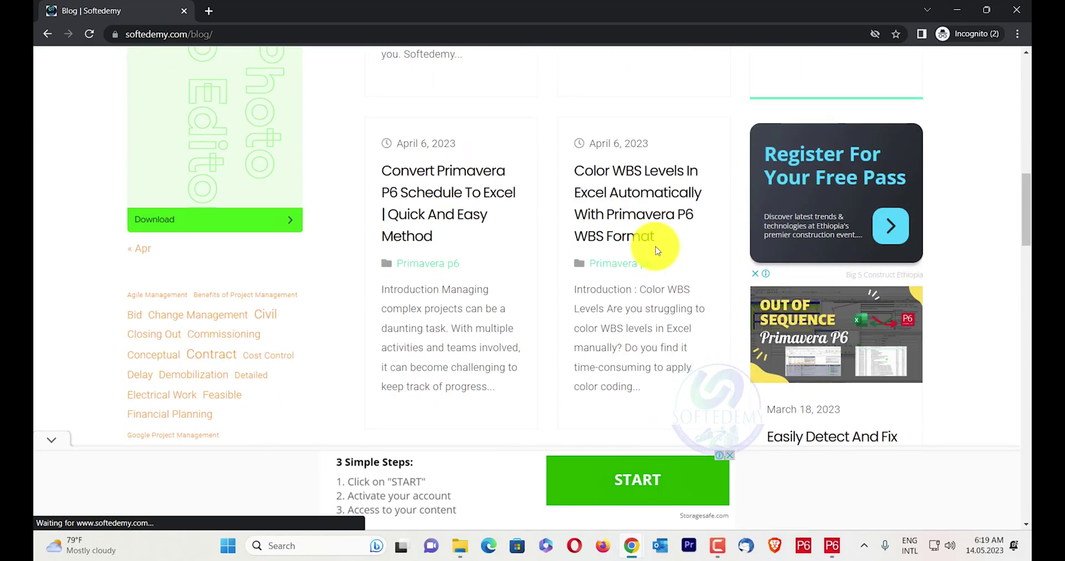
left_click(441, 217)
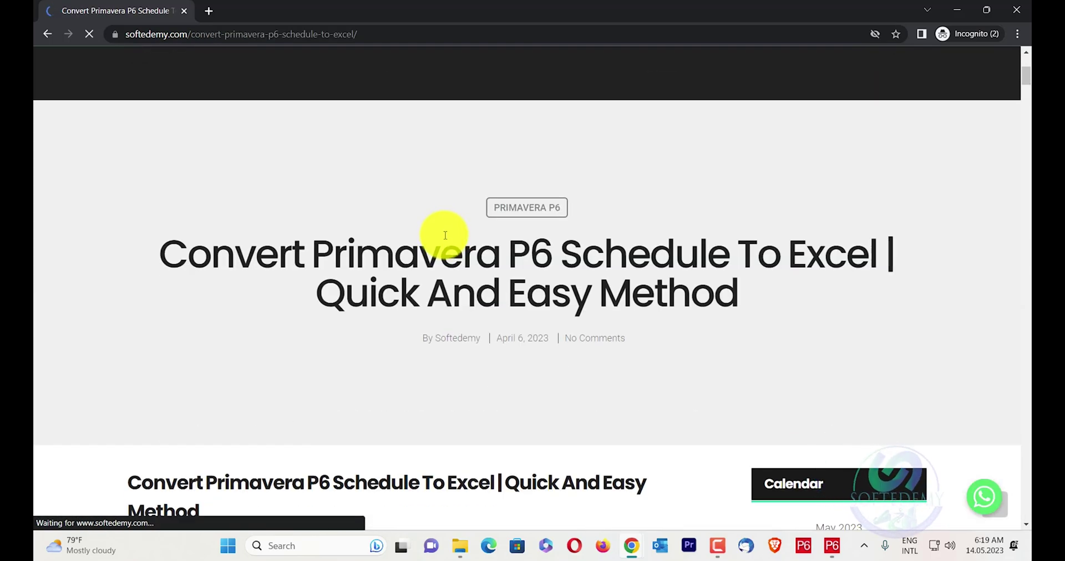
scroll(447, 233, "down", 20)
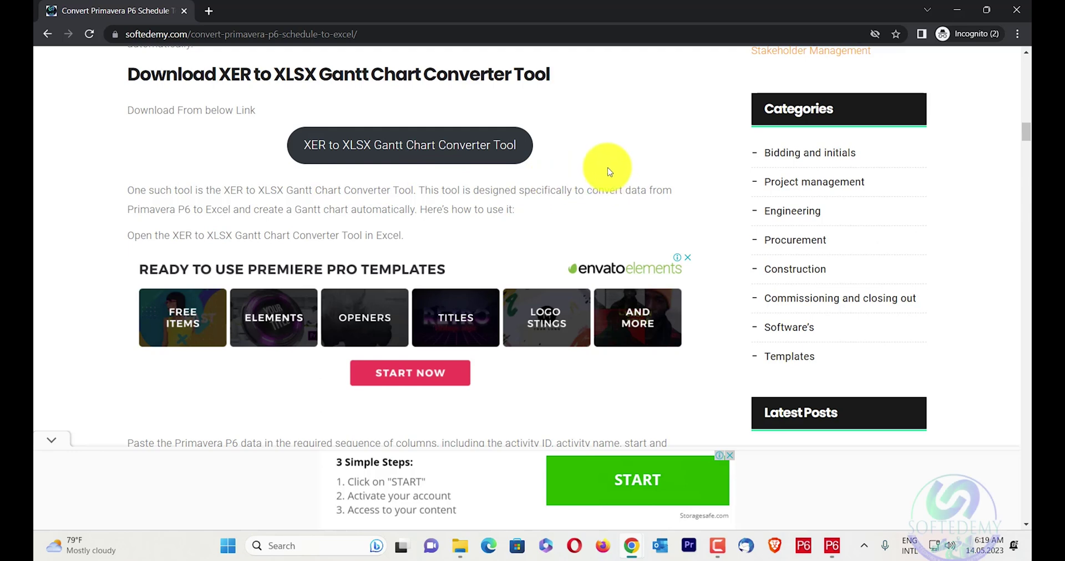
Open the converter workbook from the Downloads folder in File Explorer.
left_click(959, 11)
left_click(960, 11)
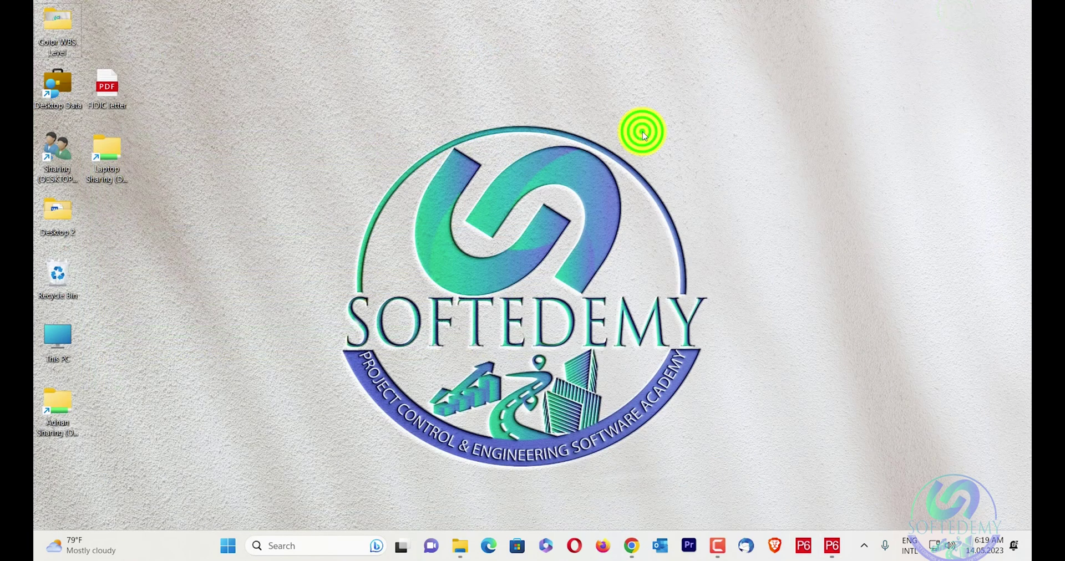
key("super+e")
left_click(274, 170)
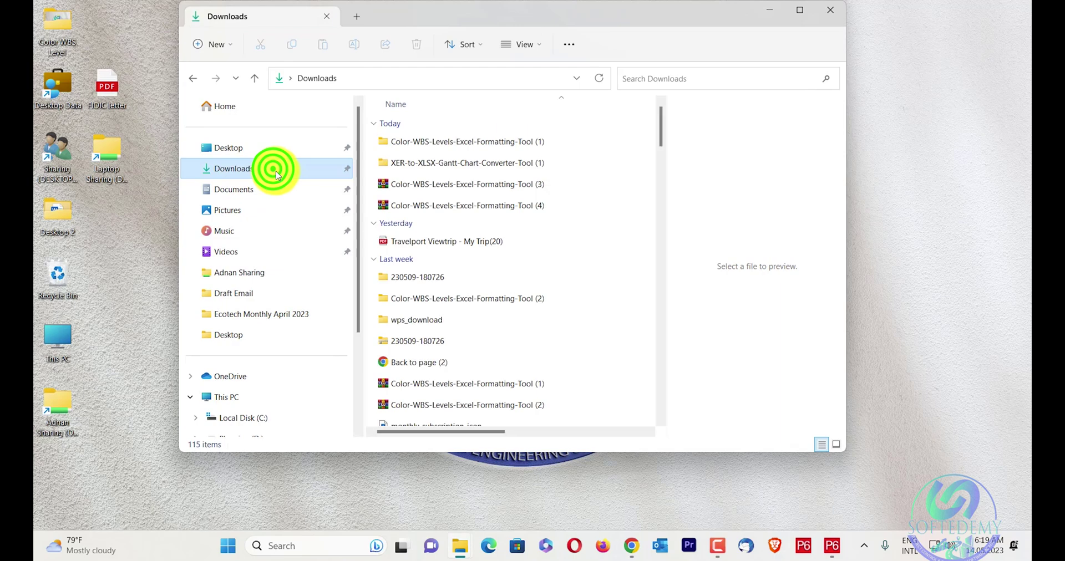
double_click(484, 161)
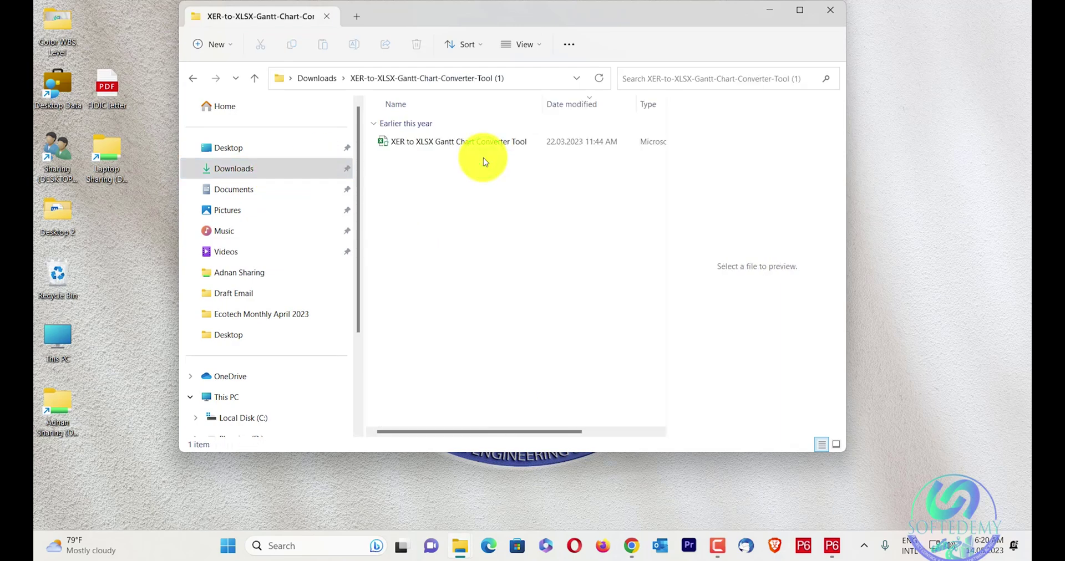
double_click(491, 141)
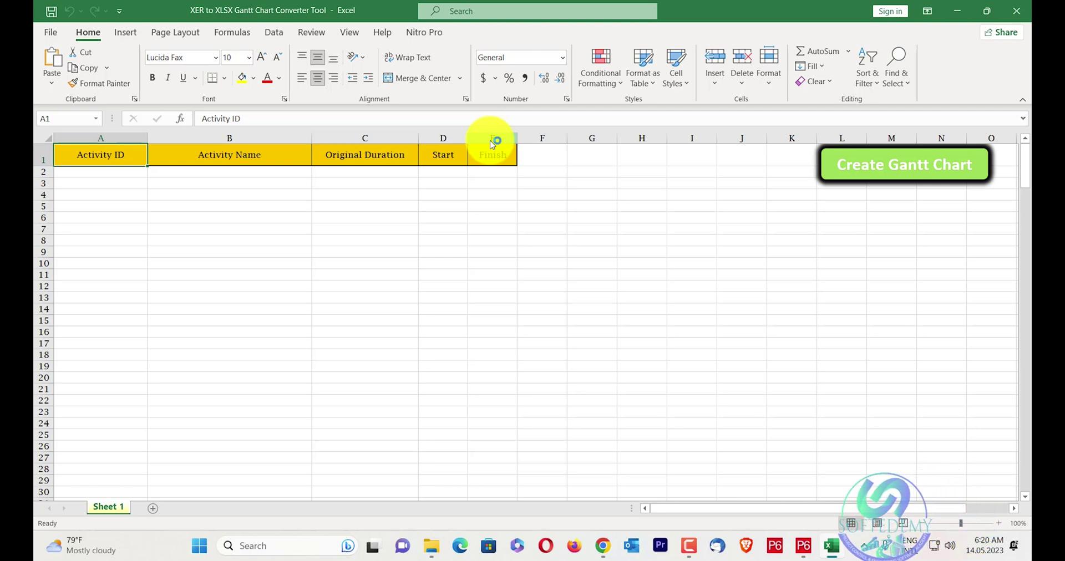
Re-extract the converter tool archive, replacing all existing files, and open the extracted folder.
left_click(955, 9)
left_click_drag(564, 11, 731, 91)
right_click(637, 222)
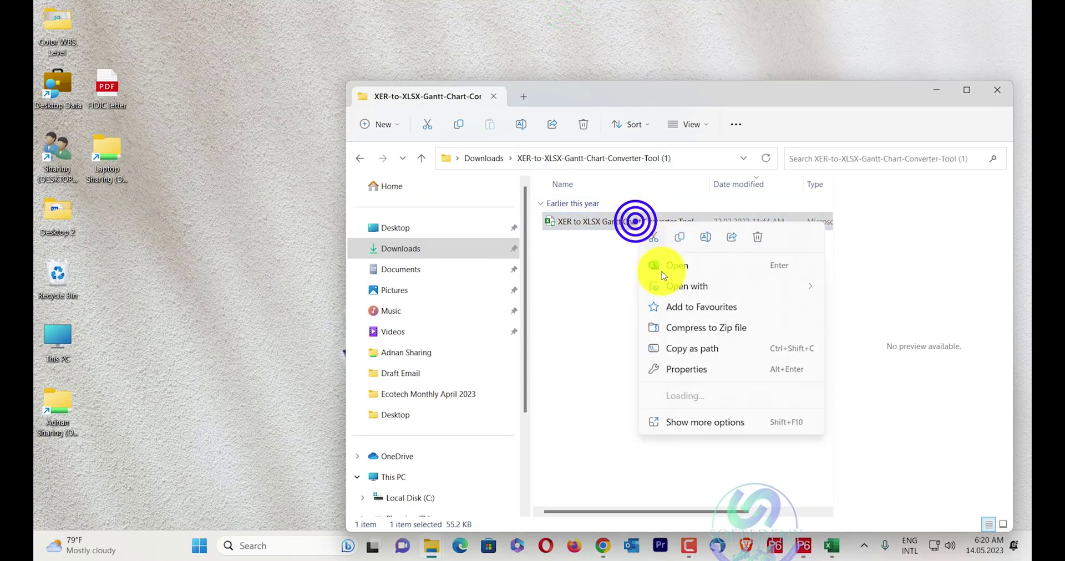
left_click(594, 283)
left_click(485, 157)
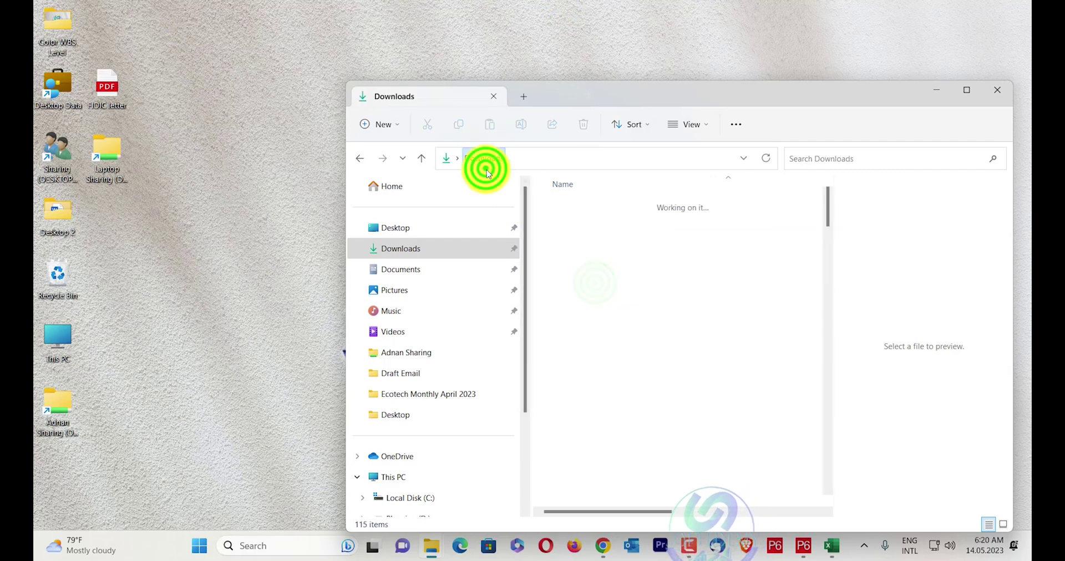
right_click(639, 392)
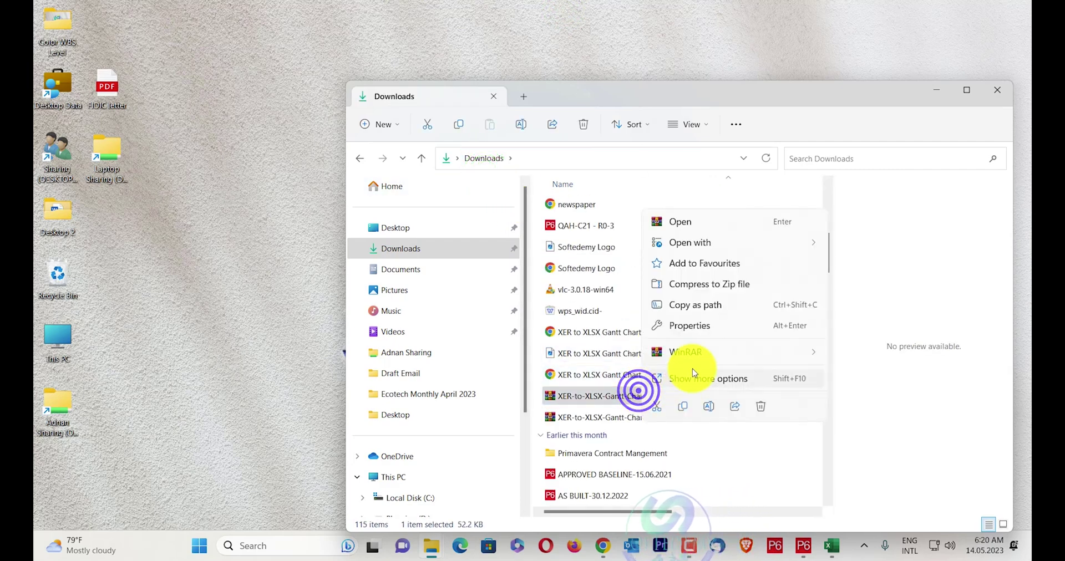
mouse_move(630, 379)
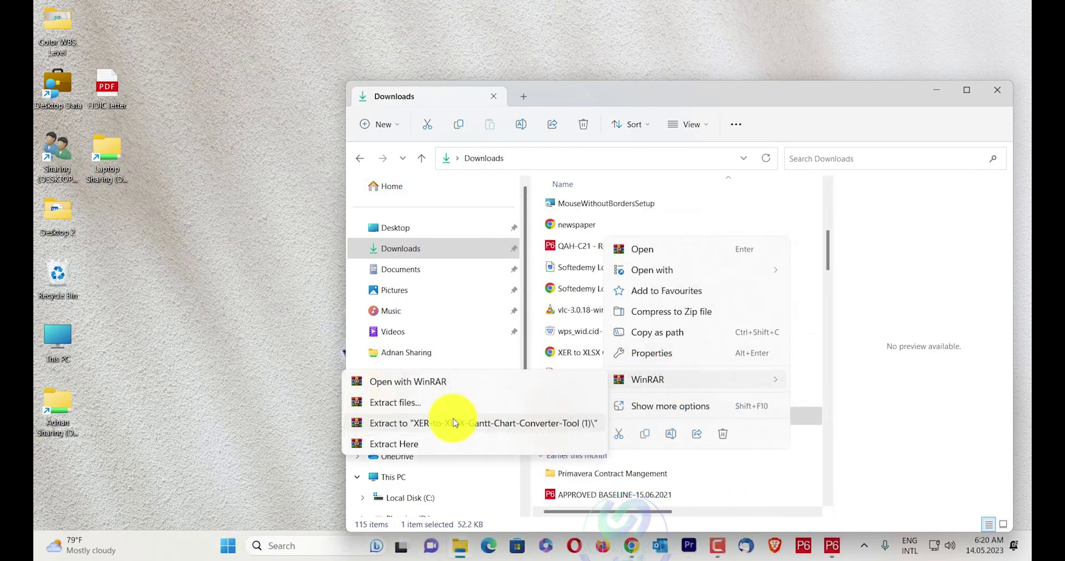
left_click(453, 420)
left_click(505, 351)
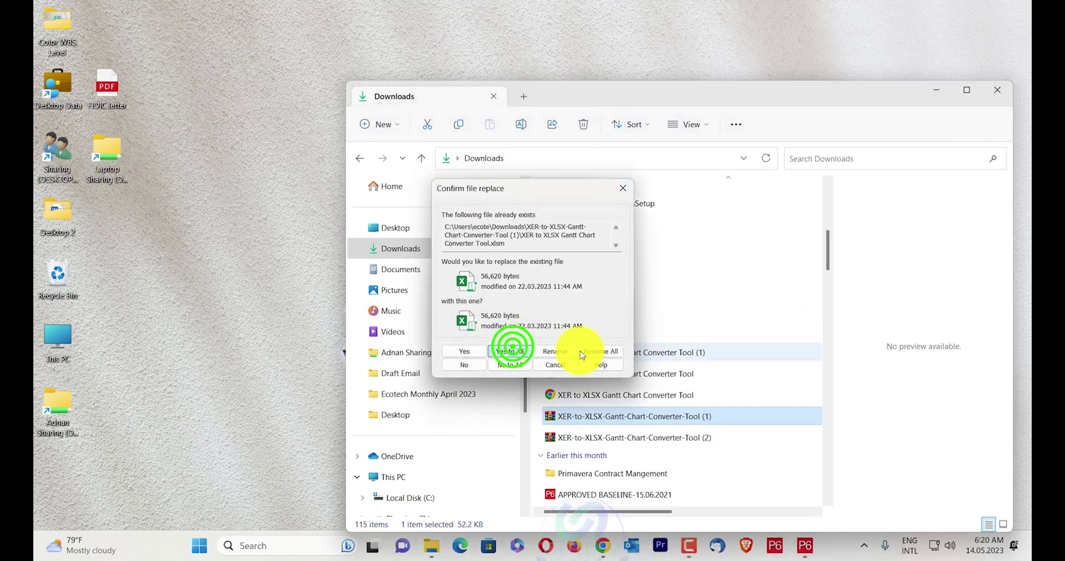
scroll(716, 303, "up", 5)
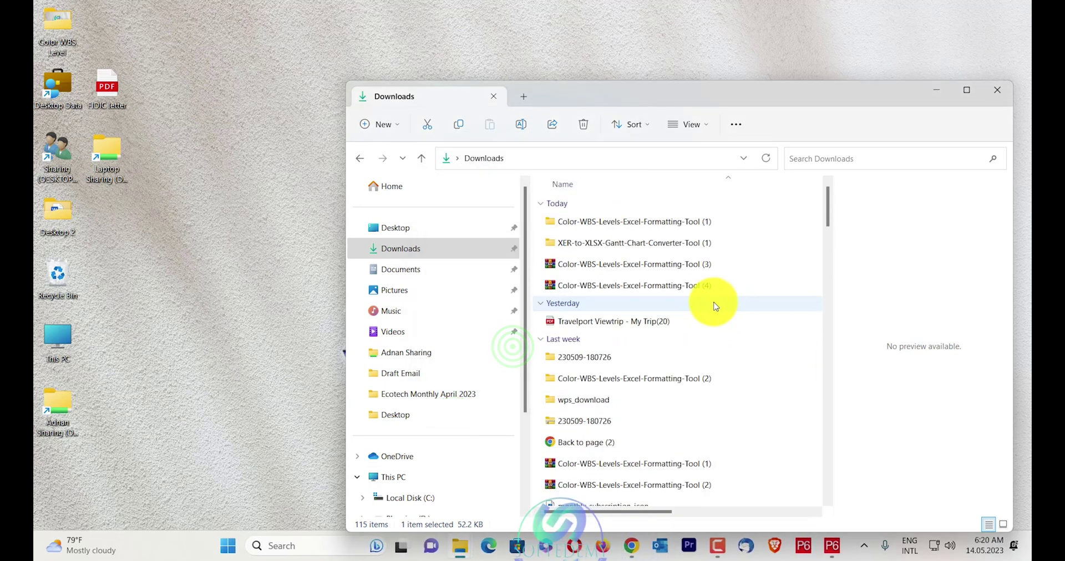
double_click(689, 244)
Unblock the XER to XLSX Gantt Chart Converter Tool file in Properties and open it.
right_click(636, 221)
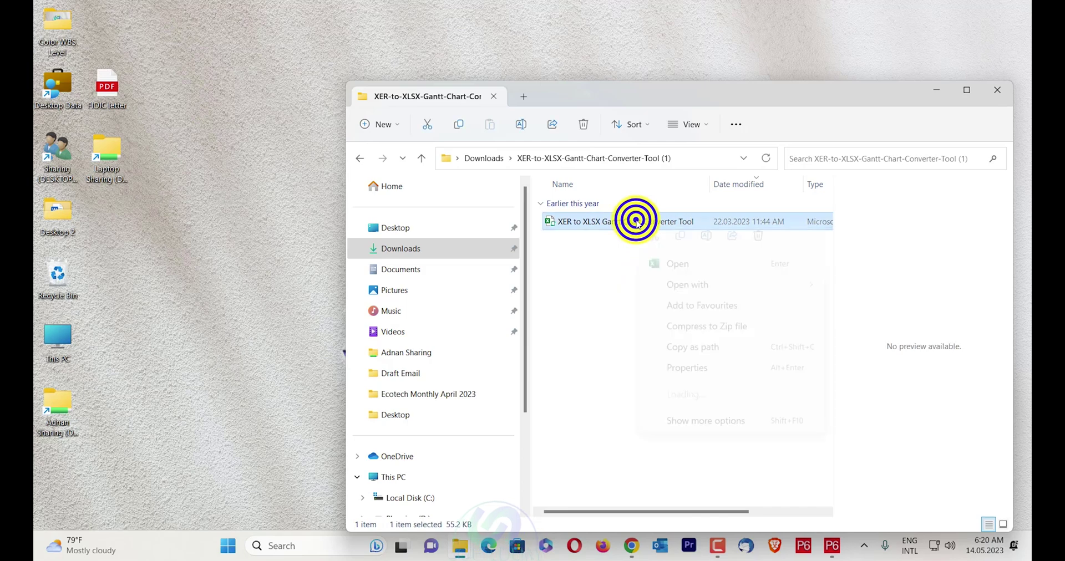
left_click(714, 370)
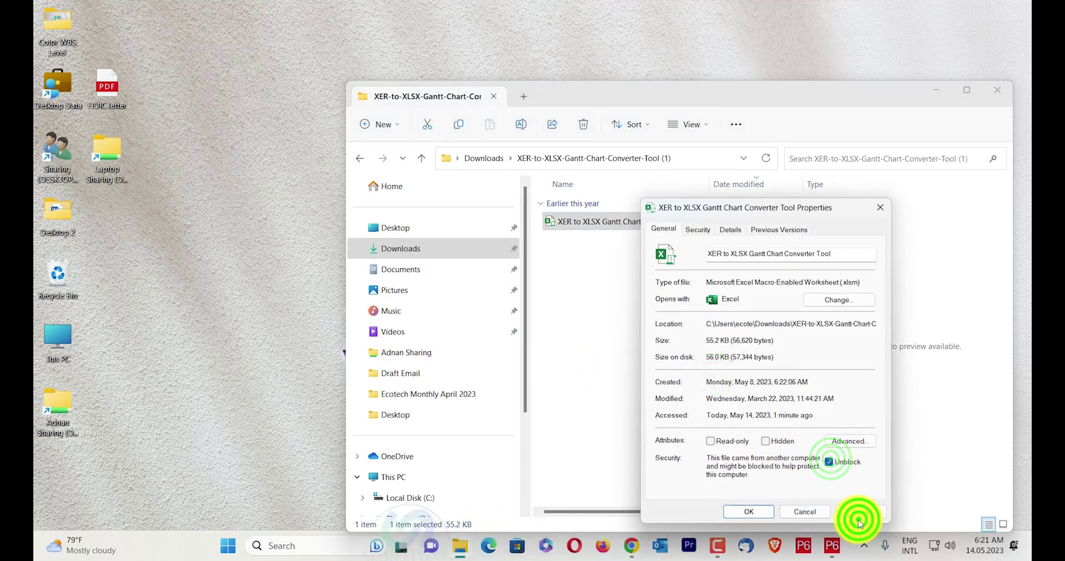
left_click(755, 511)
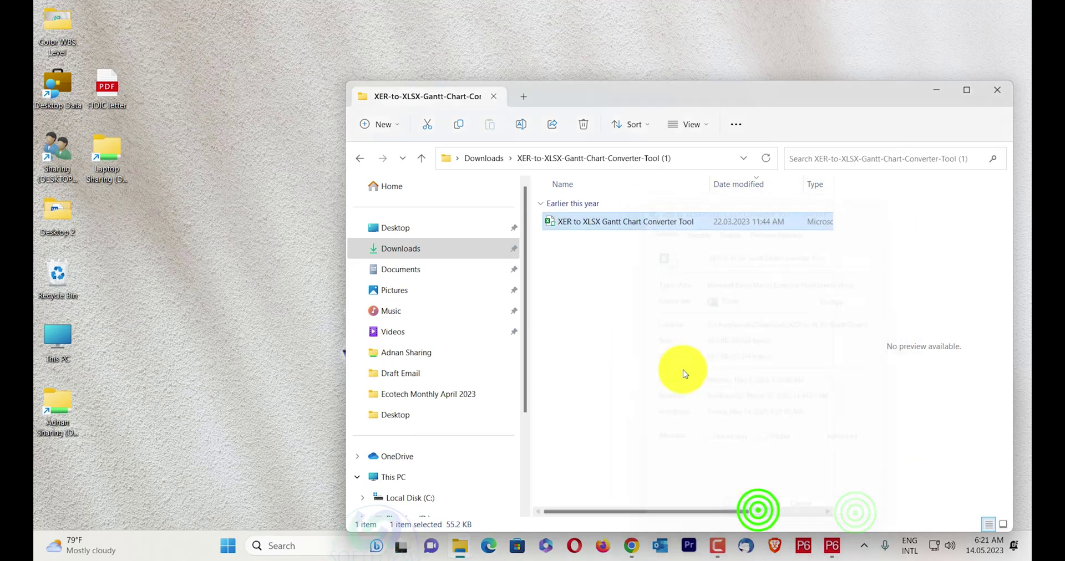
double_click(683, 228)
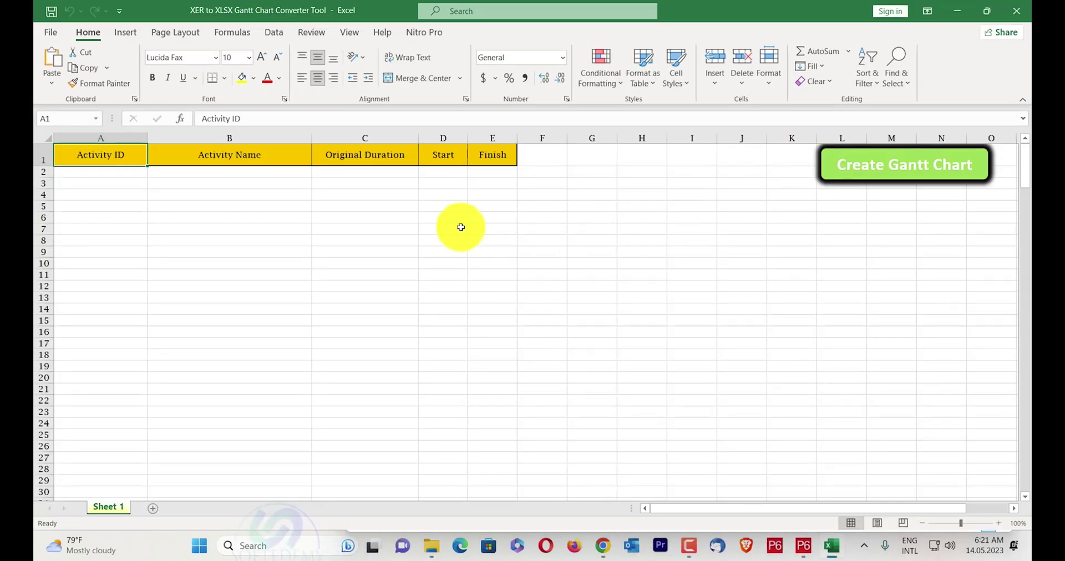
Check the blank Activity ID to Finish template, then switch to the Housing - B1 schedule in P6.
left_click(264, 65)
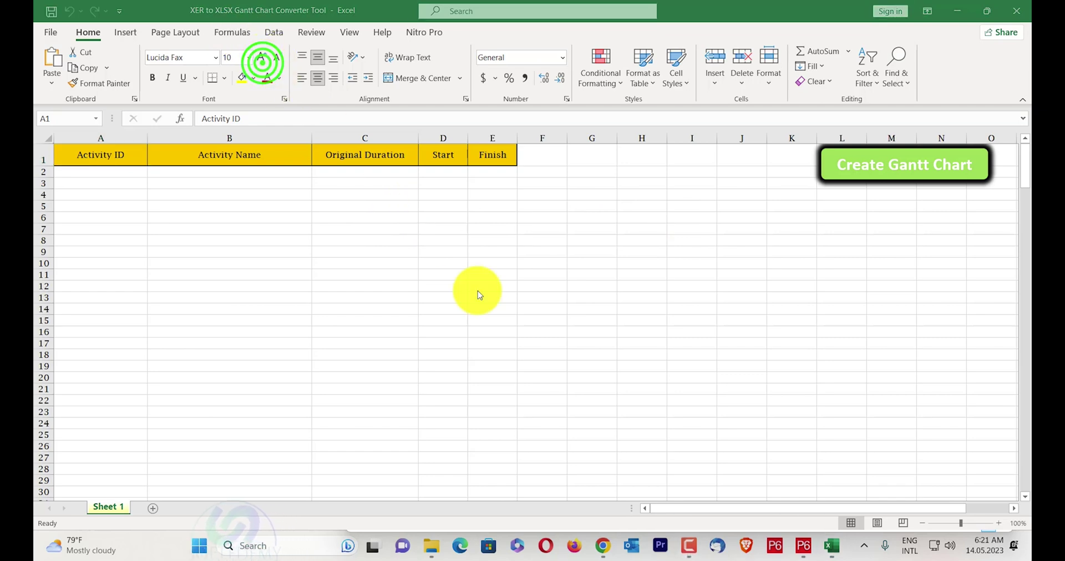
left_click(809, 549)
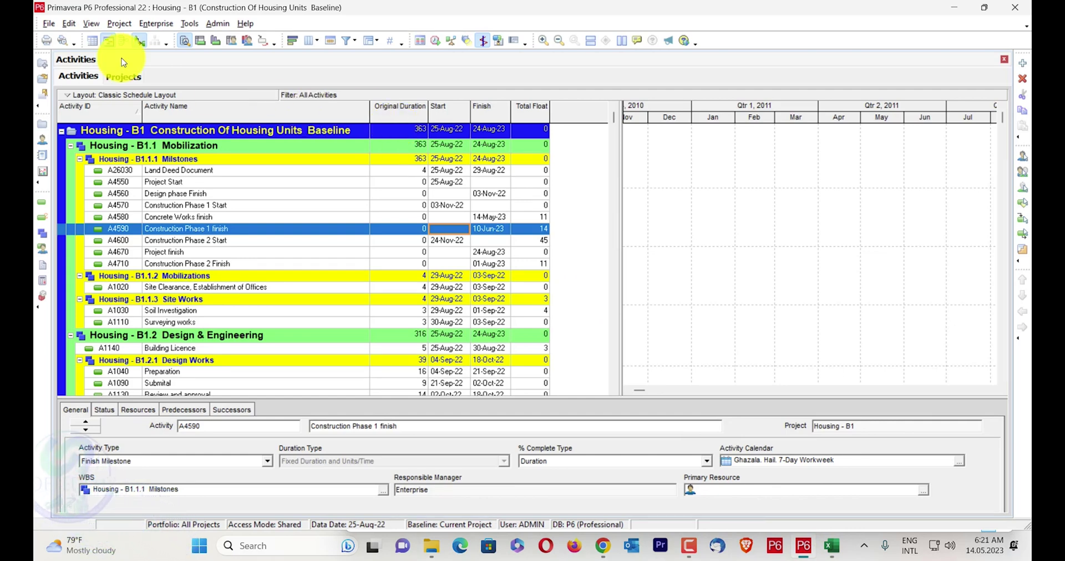
Start a new Report Wizard report on Activities, grouped by WBS.
left_click(189, 23)
left_click(213, 87)
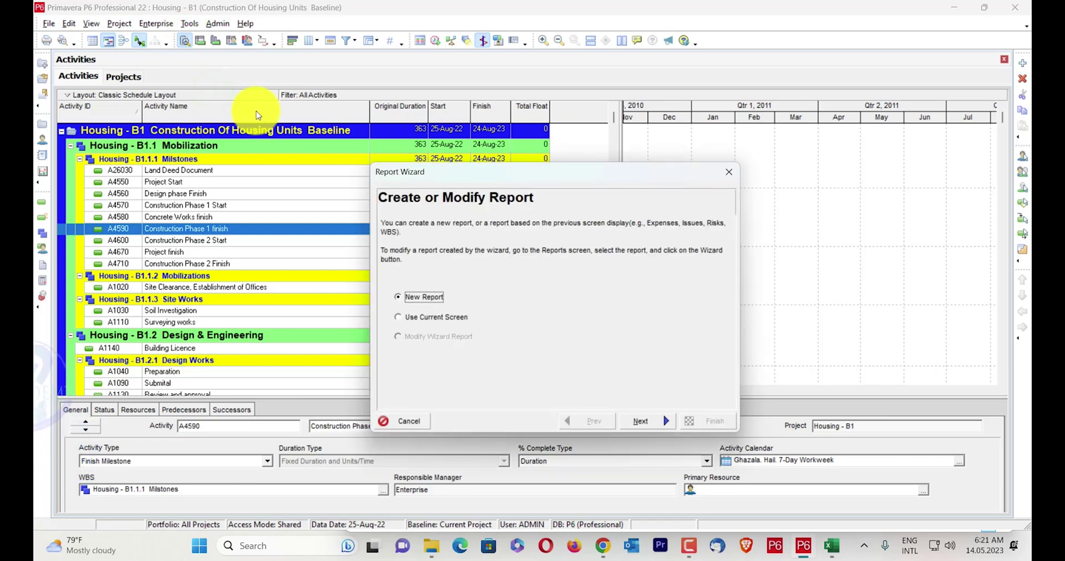
left_click(642, 422)
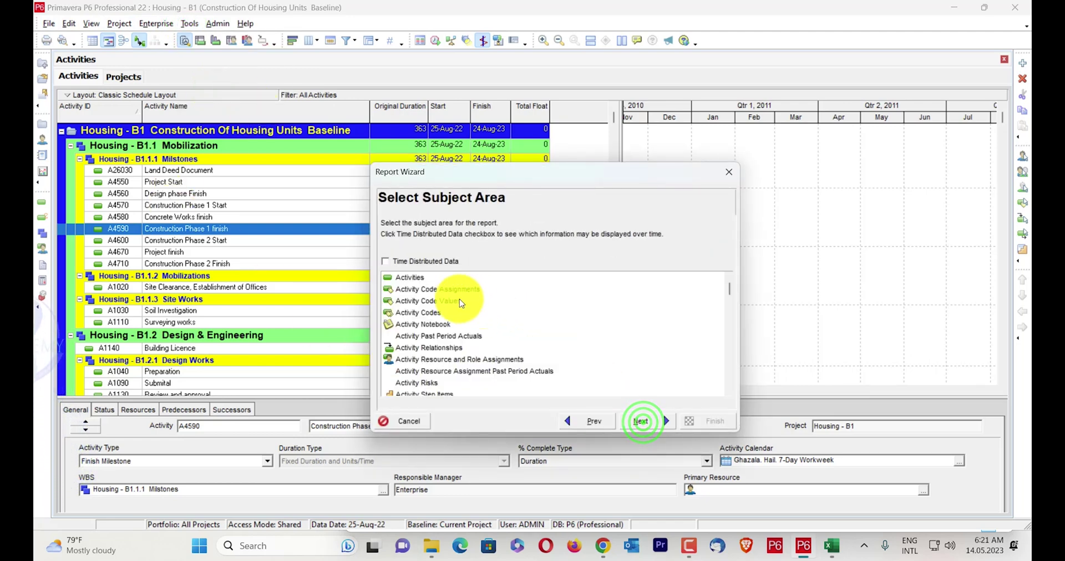
left_click(419, 289)
left_click(413, 277)
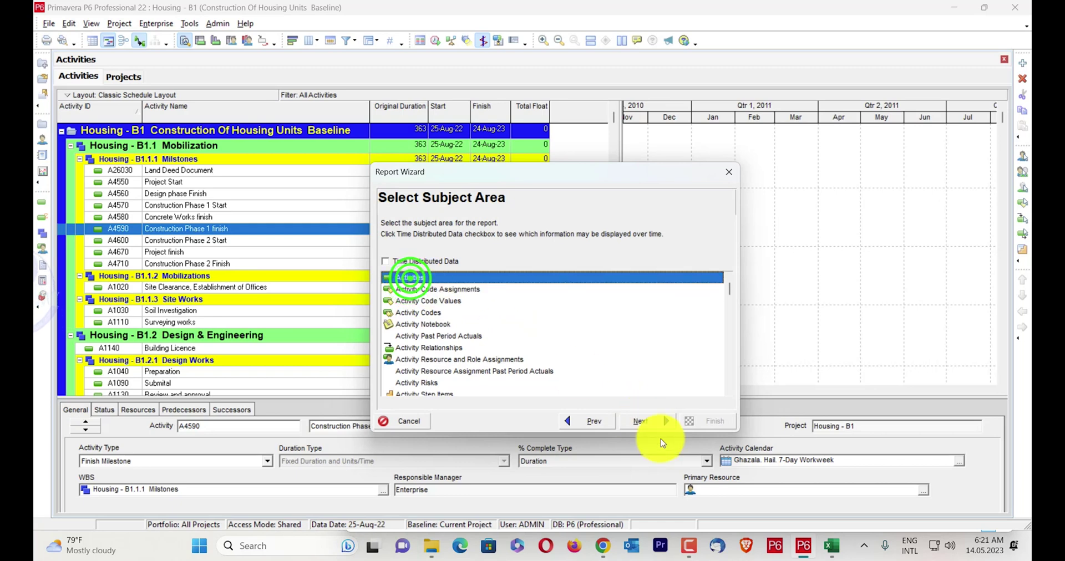
left_click(644, 421)
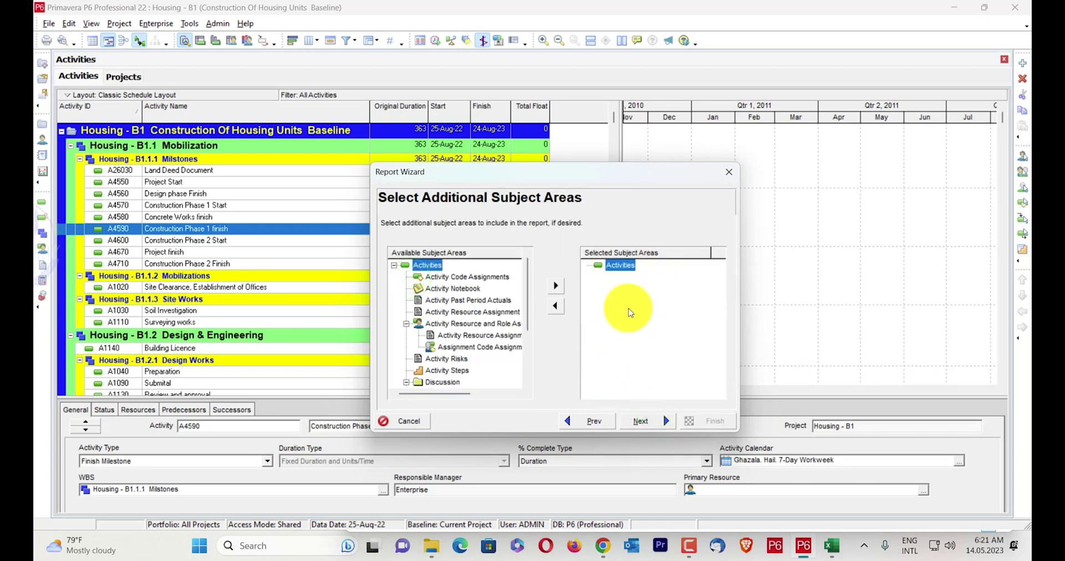
left_click(646, 423)
left_click(625, 308)
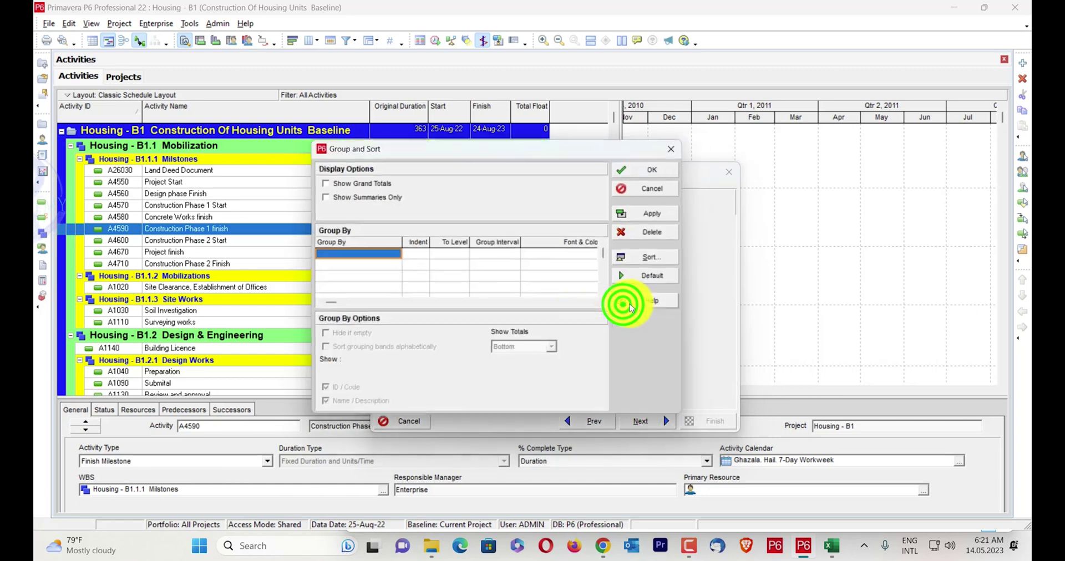
left_click(374, 254)
scroll(355, 355, "down", 10)
left_click(360, 397)
left_click(671, 167)
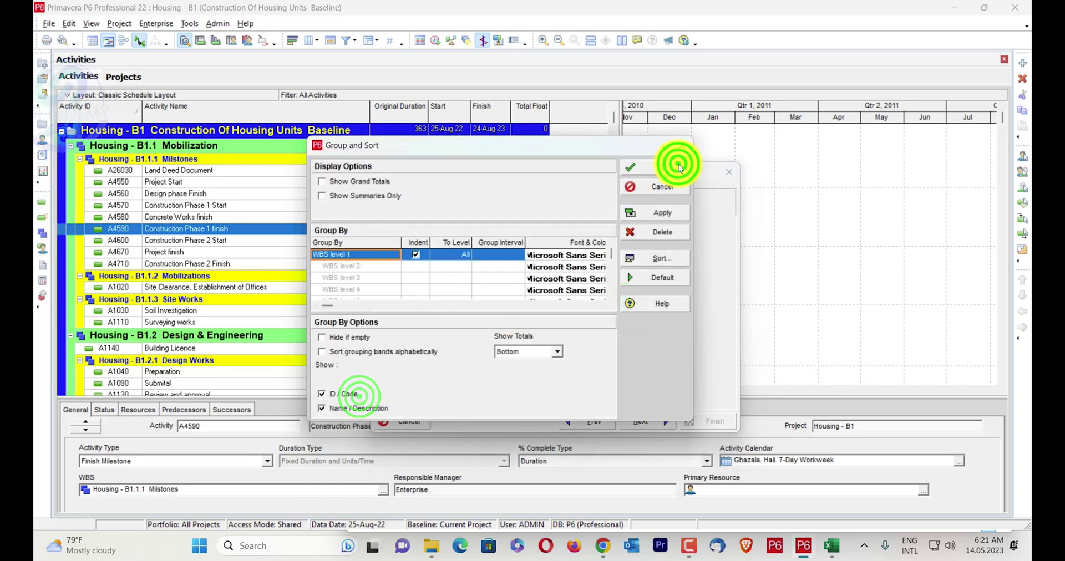
Cancel the wizard, copy all activity and WBS rows, and return to the Excel converter.
left_click(621, 284)
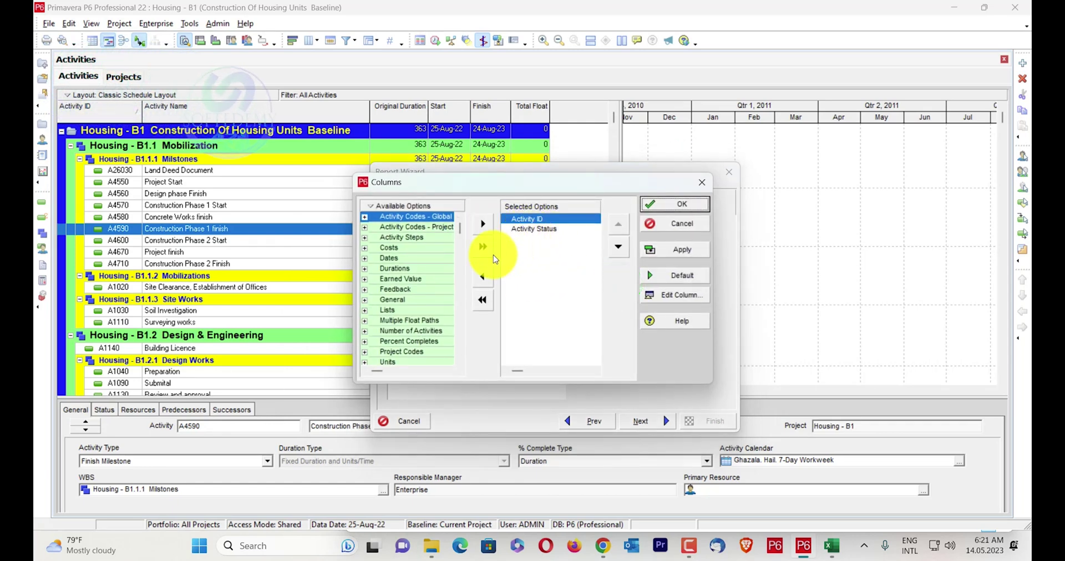
left_click(701, 180)
left_click(657, 421)
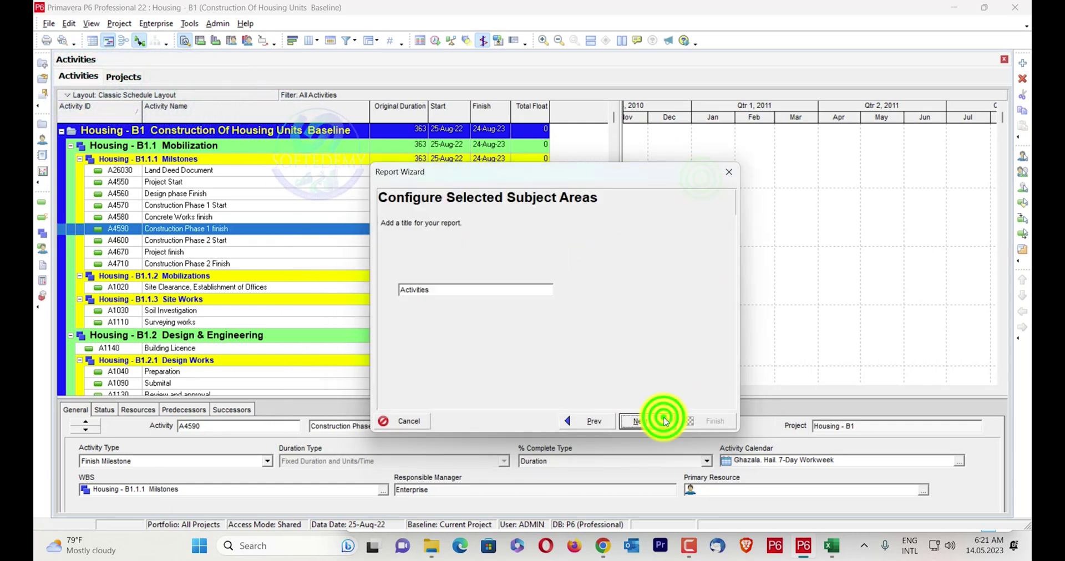
left_click(642, 420)
left_click(491, 281)
left_click(416, 270)
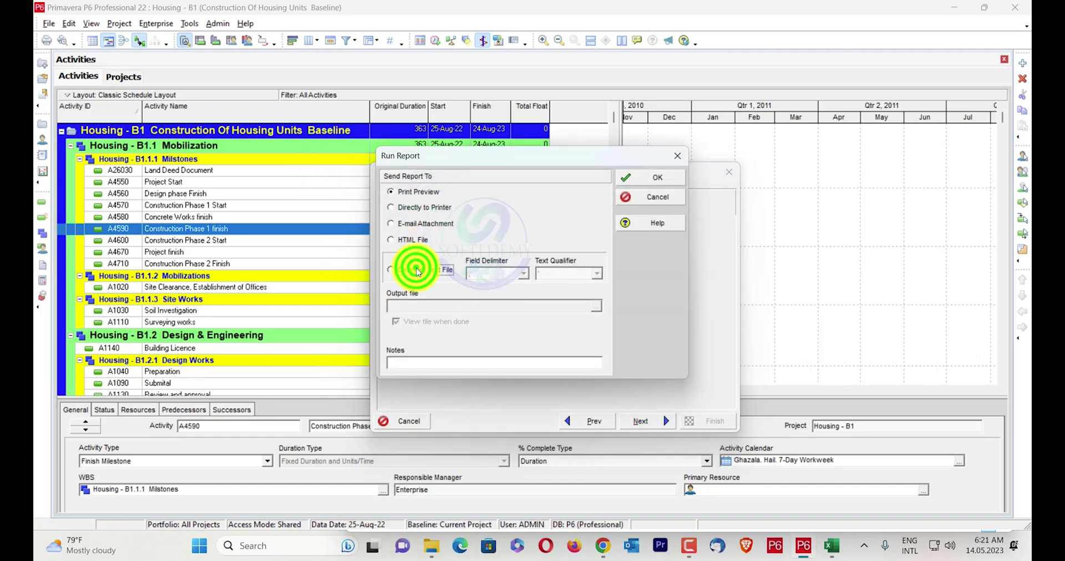
left_click(677, 158)
left_click(729, 172)
left_click(500, 290)
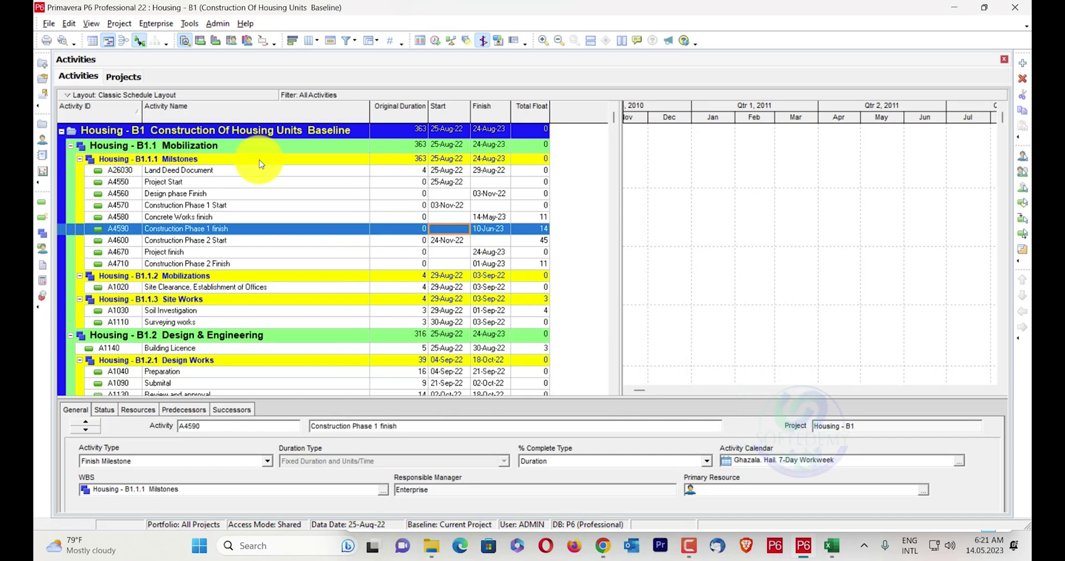
key("ctrl+a")
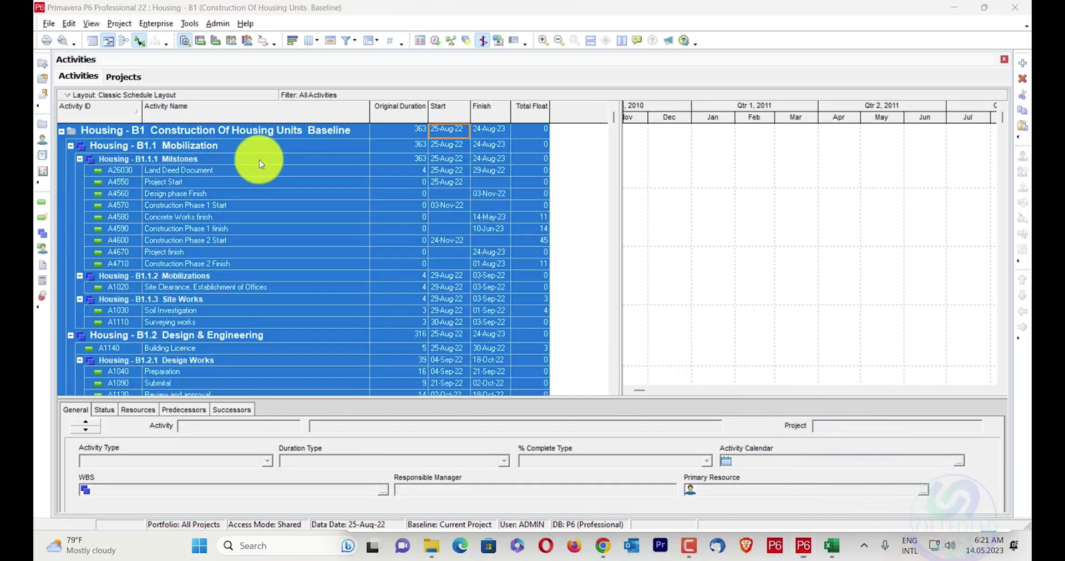
left_click(840, 552)
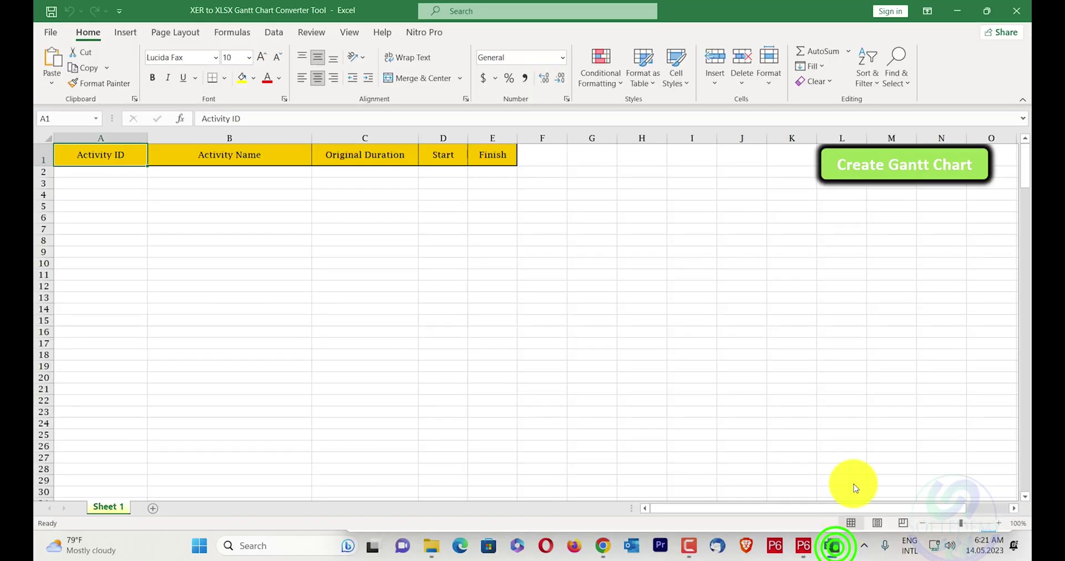
Paste the P6 activities at cell A2 and delete the duplicated header row 2.
left_click(505, 249)
left_click(139, 174)
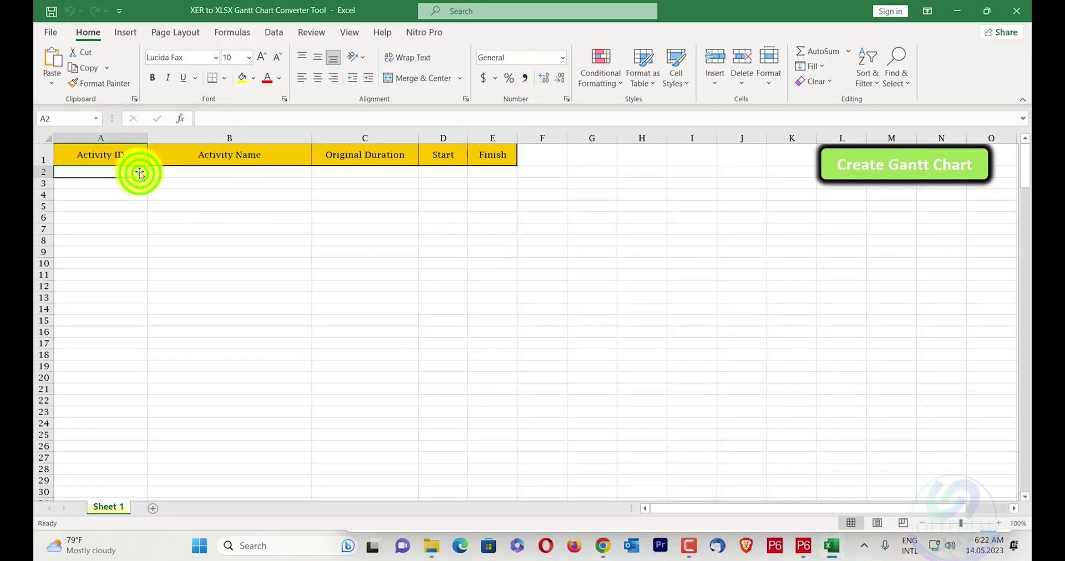
key("ctrl+v")
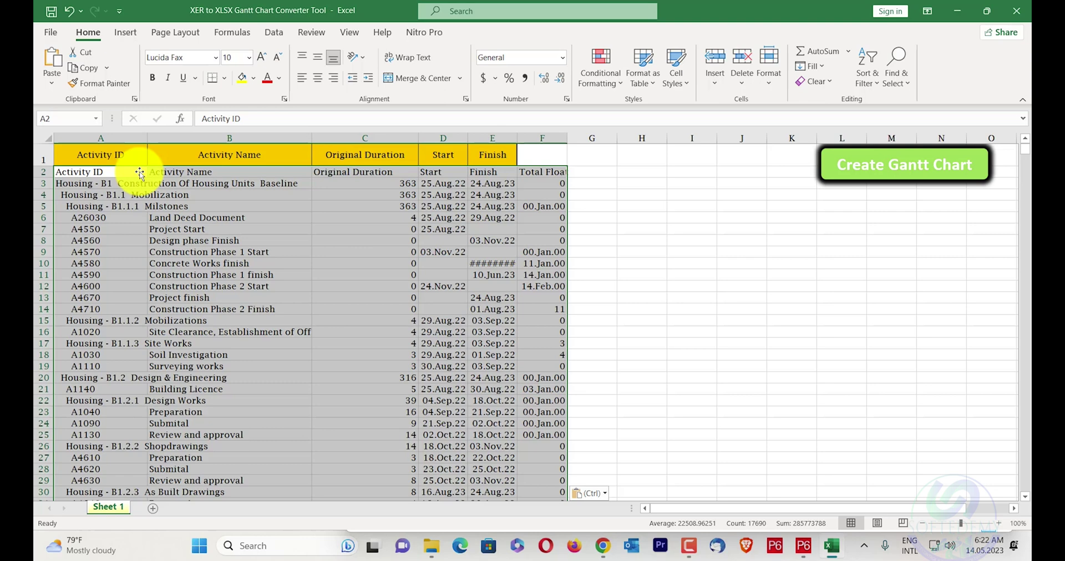
right_click(40, 172)
left_click(95, 311)
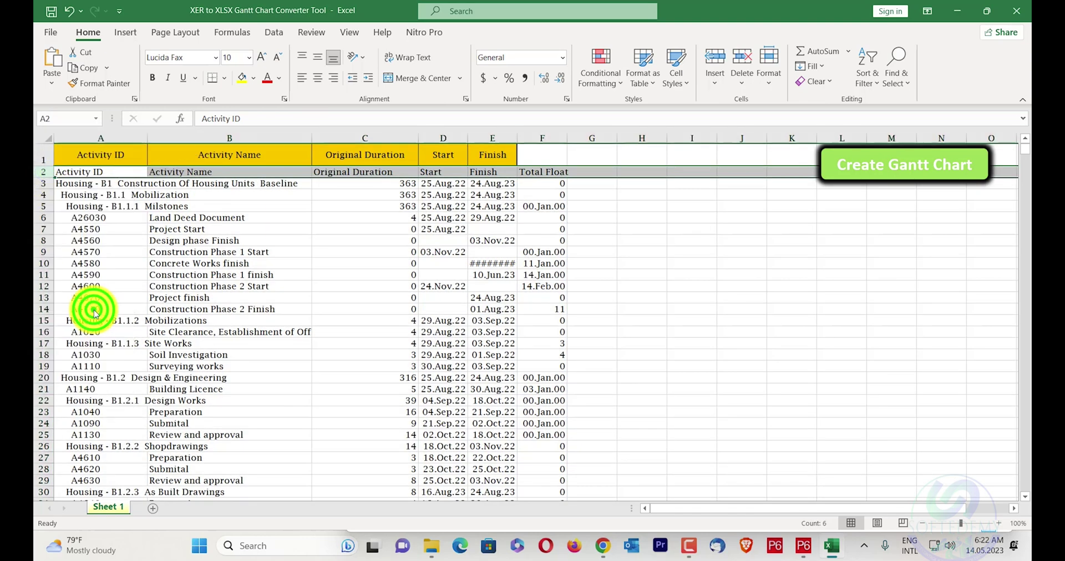
Run Create Gantt Chart and start the conversion from the Alert.
left_click(841, 229)
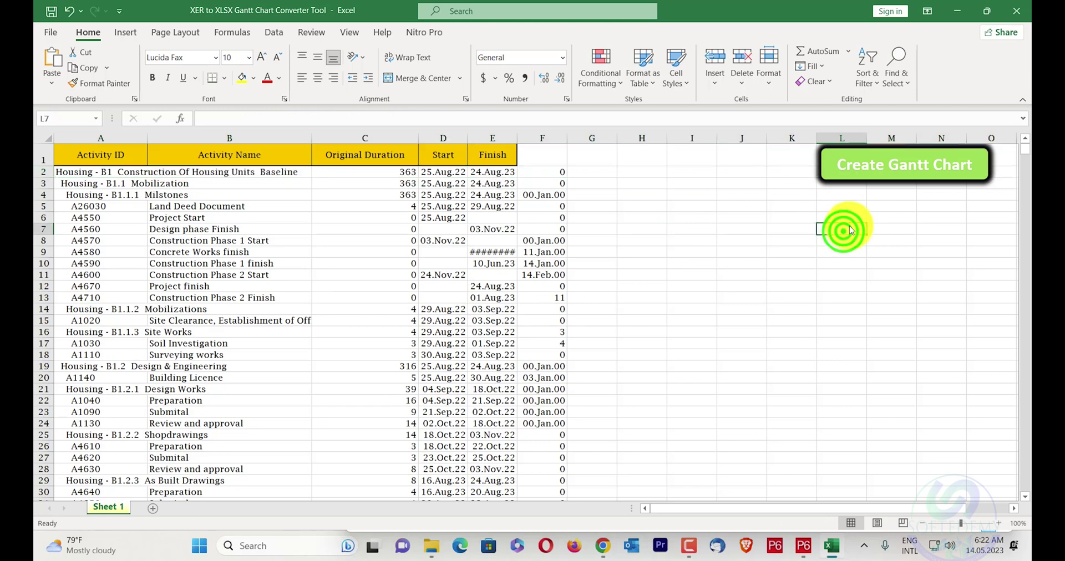
left_click(941, 165)
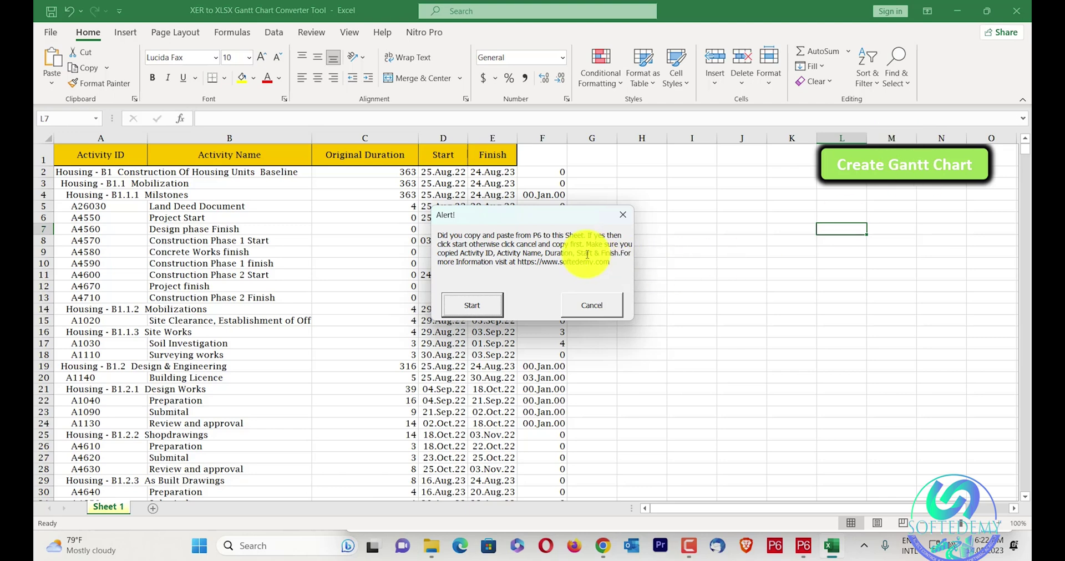
left_click(483, 304)
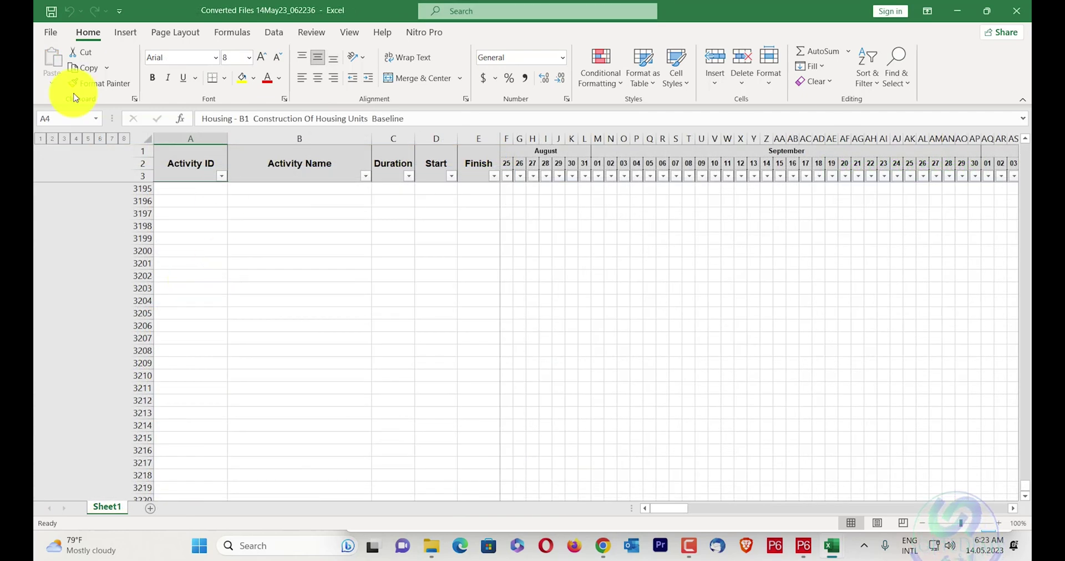
Once the Converted Files 14May23_062236 workbook appears, switch back to Primavera P6.
left_click(808, 542)
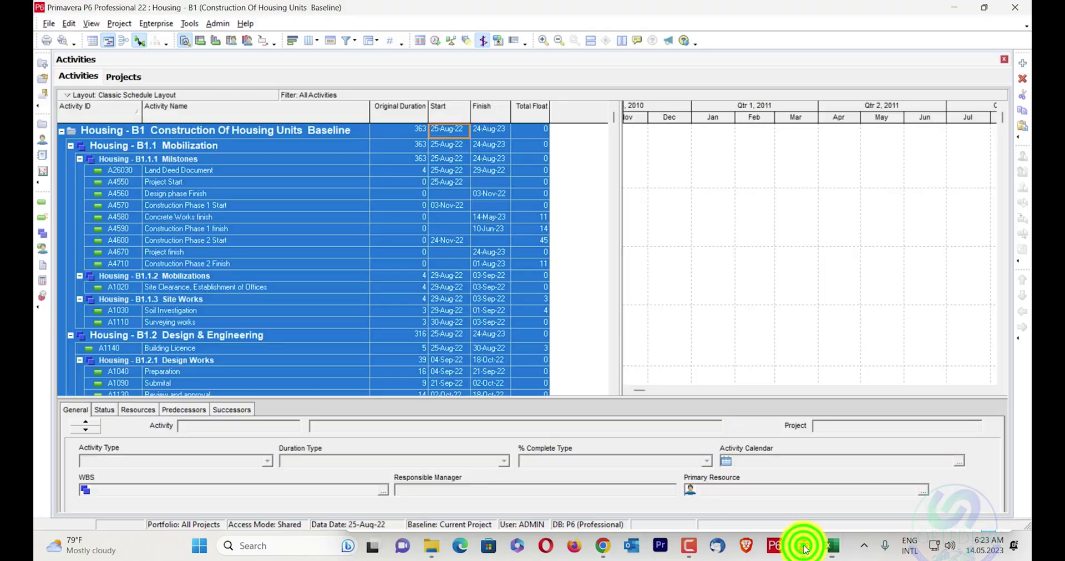
Float the Projects window and enlarge the activities window to fill the workspace.
left_click(119, 78)
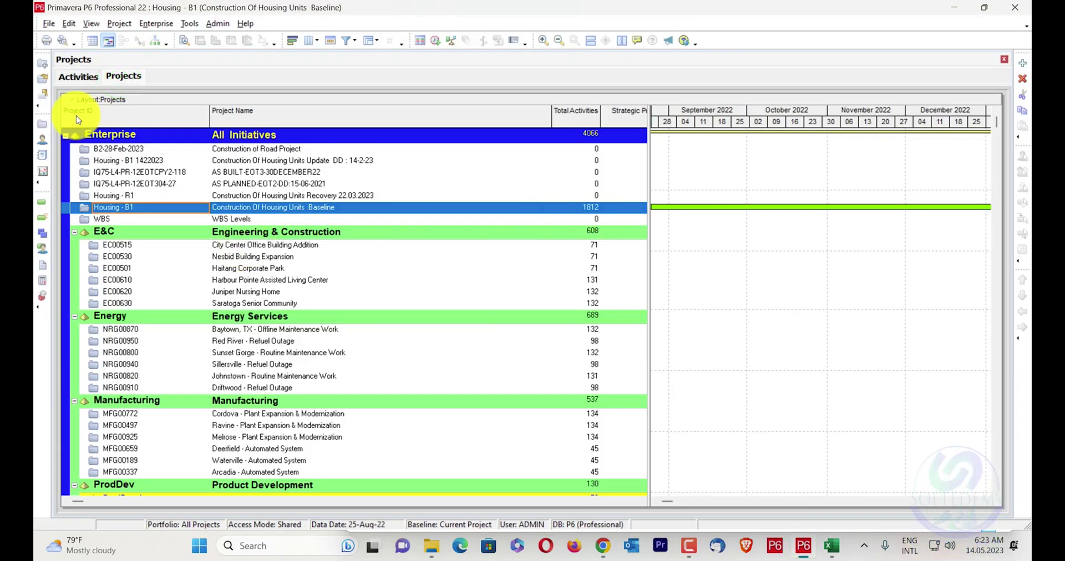
double_click(78, 67)
left_click(82, 79)
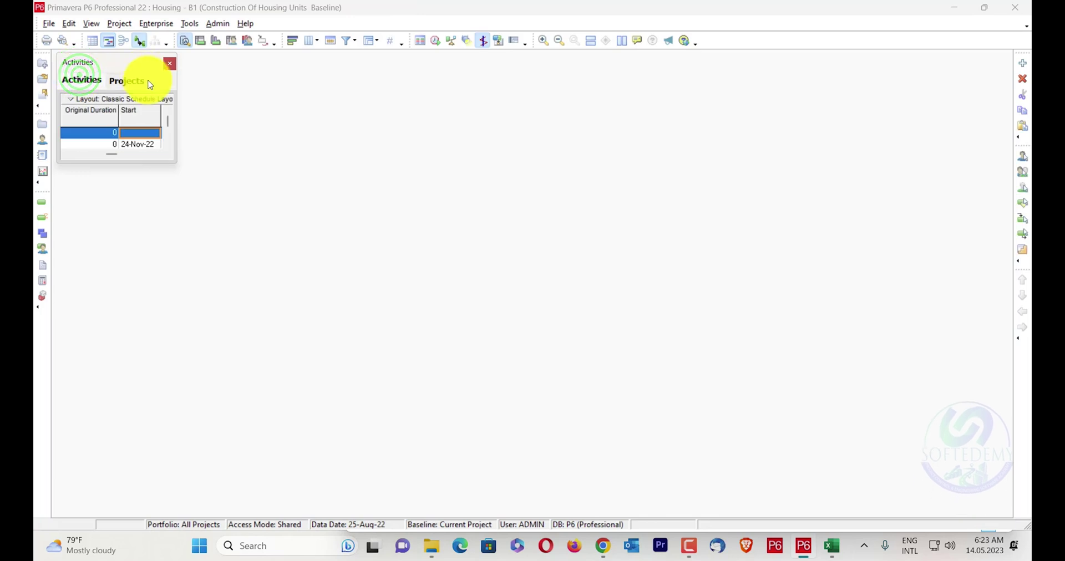
left_click_drag(178, 164, 979, 520)
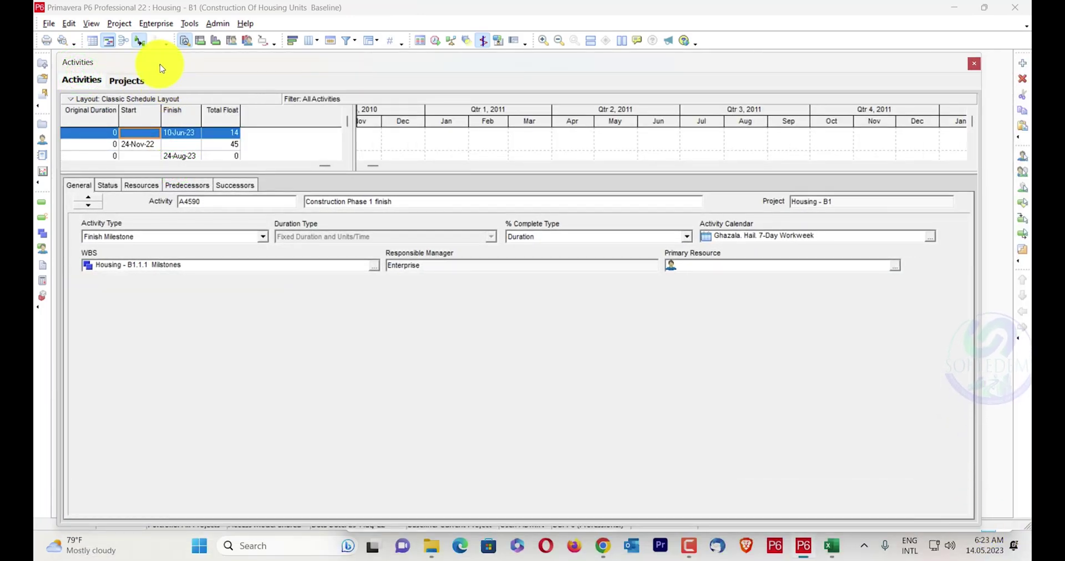
Apply the Classic Schedule Layout, discarding layout changes, then bring the Converted Files workbook forward.
left_click(88, 25)
mouse_move(106, 40)
left_click(218, 39)
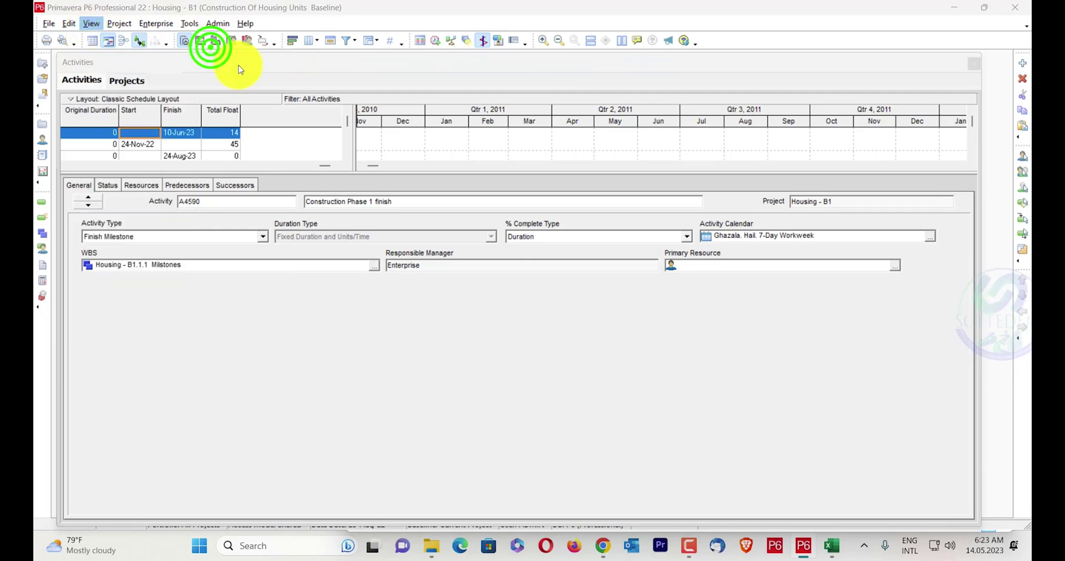
left_click(544, 290)
left_click(627, 244)
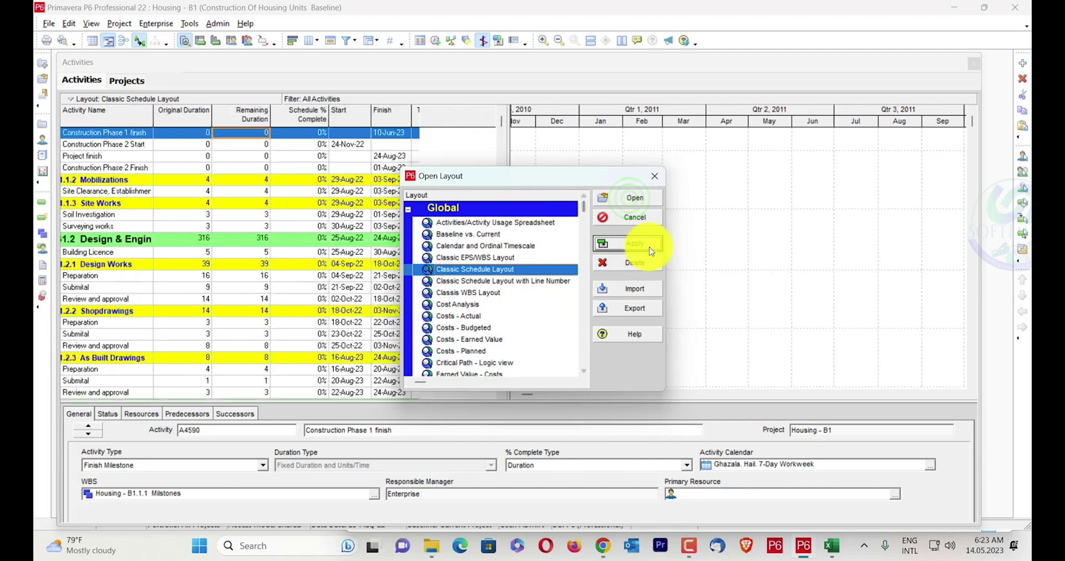
left_click(643, 199)
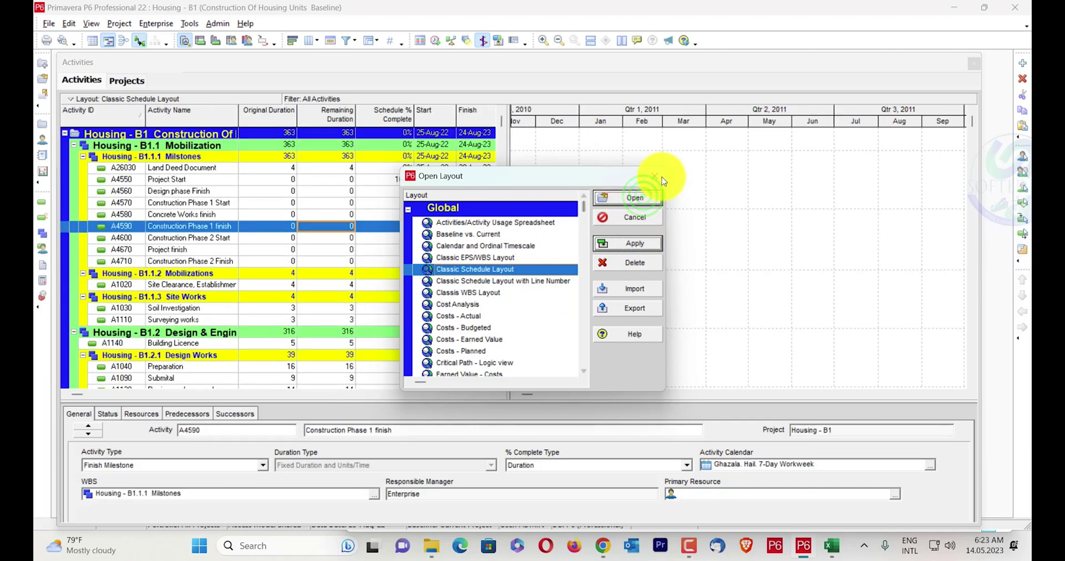
left_click(655, 175)
mouse_move(831, 540)
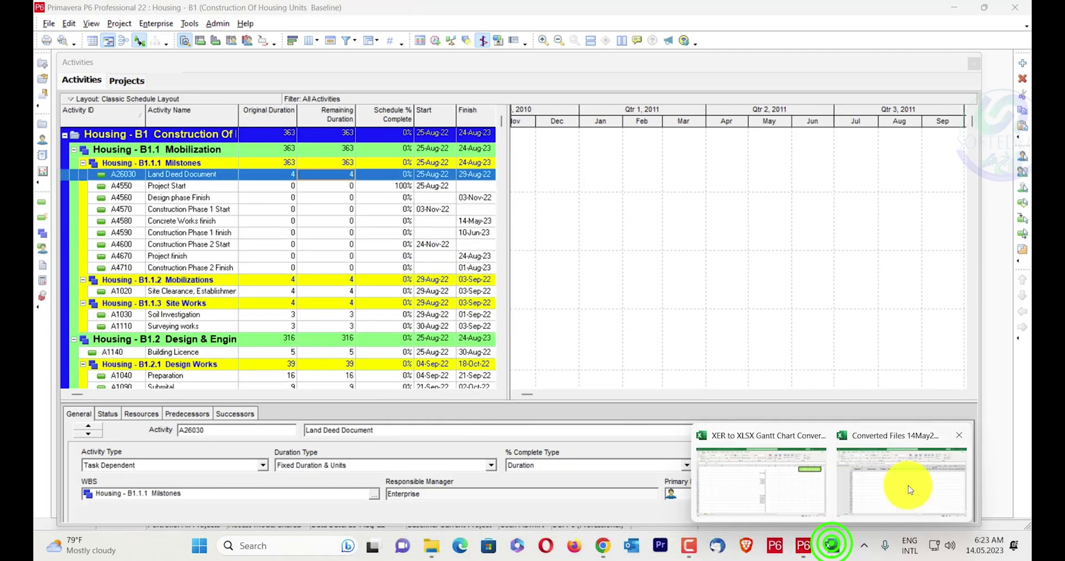
left_click(917, 485)
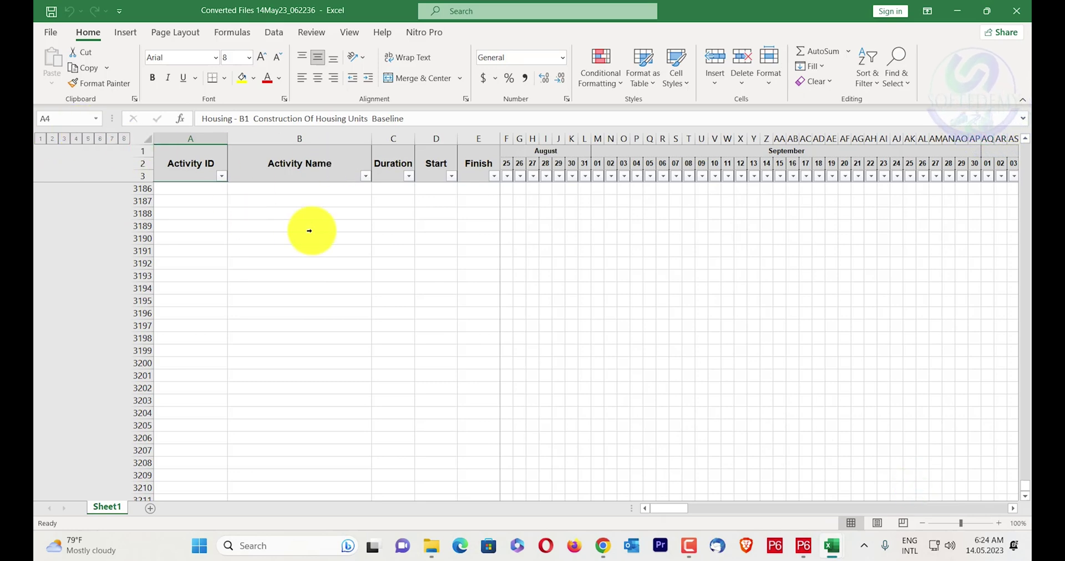
Expand the Gantt outline to level 8 so every WBS level and activity shows its bars.
scroll(316, 214, "up", 3)
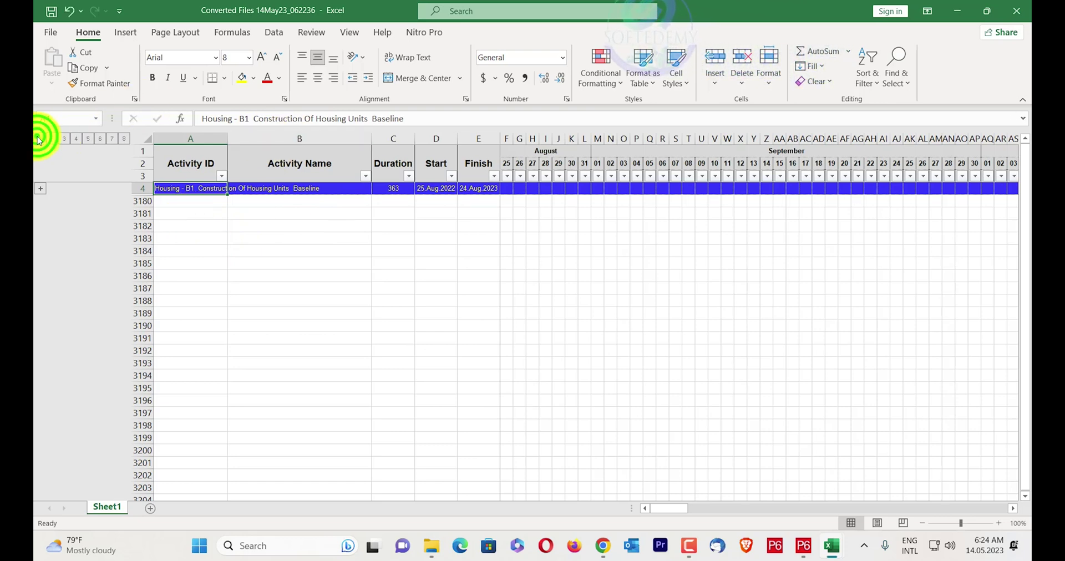
left_click(127, 140)
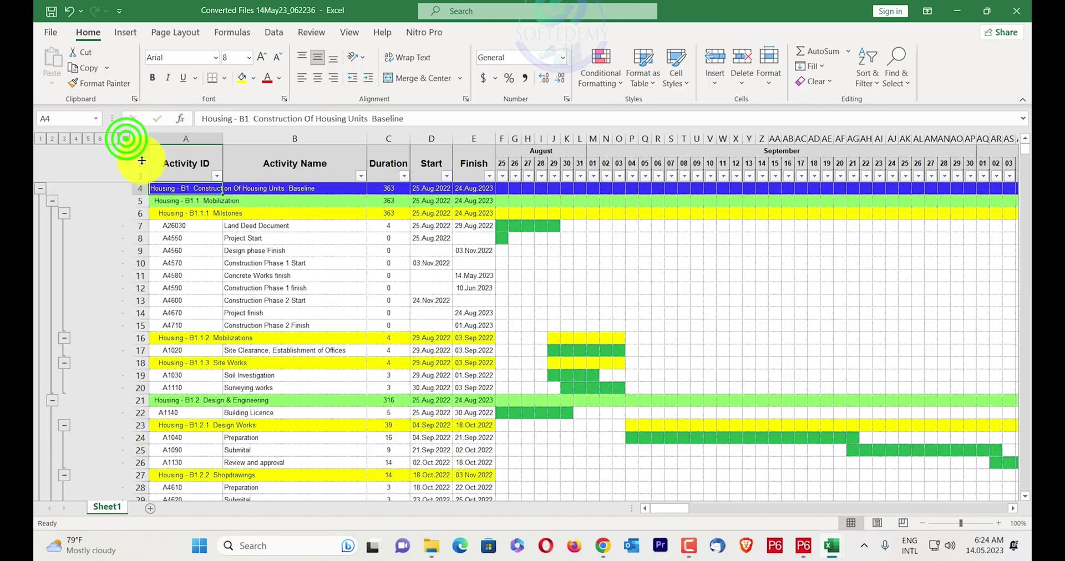
scroll(270, 261, "down", 5)
scroll(270, 261, "down", 12)
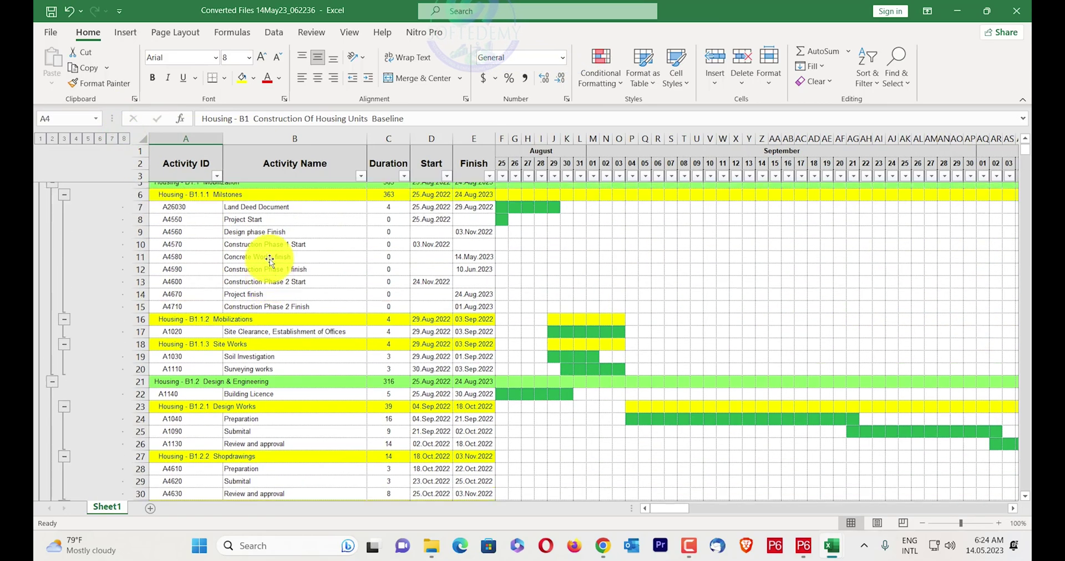
scroll(270, 254, "up", 7)
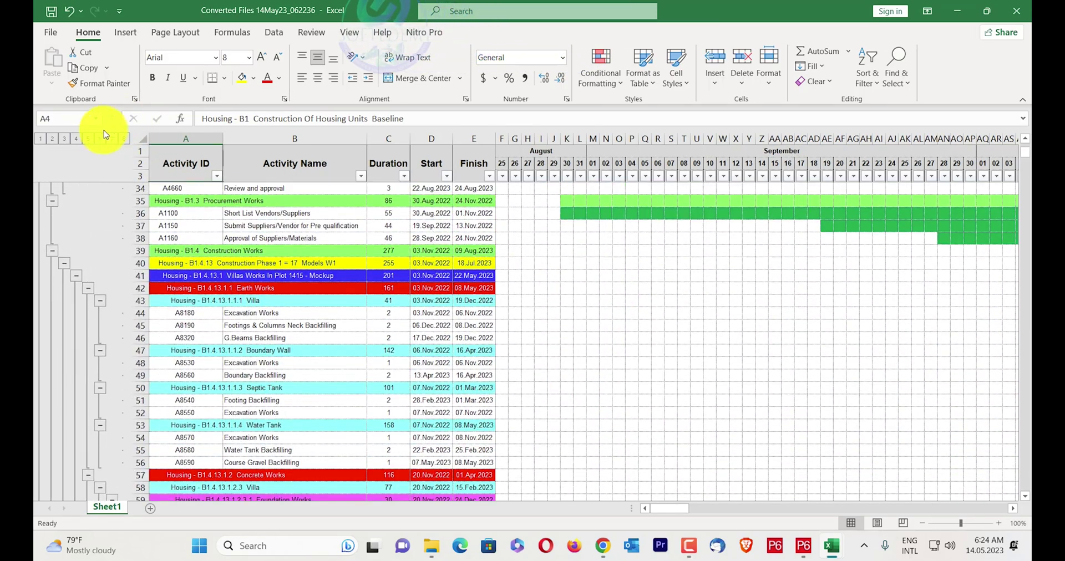
left_click(113, 138)
scroll(260, 238, "up", 3)
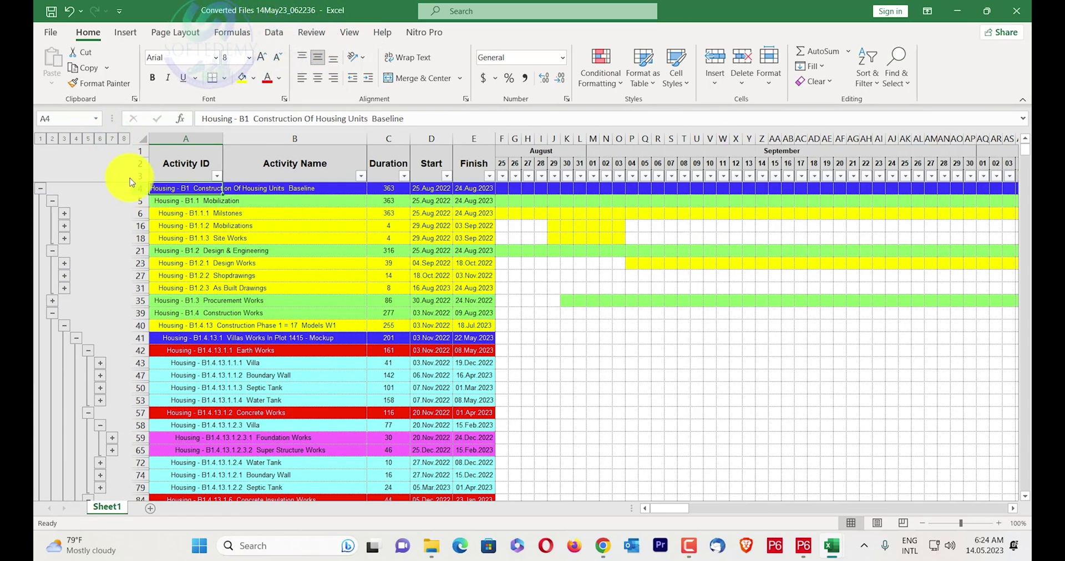
left_click(126, 140)
scroll(601, 380, "down", 7)
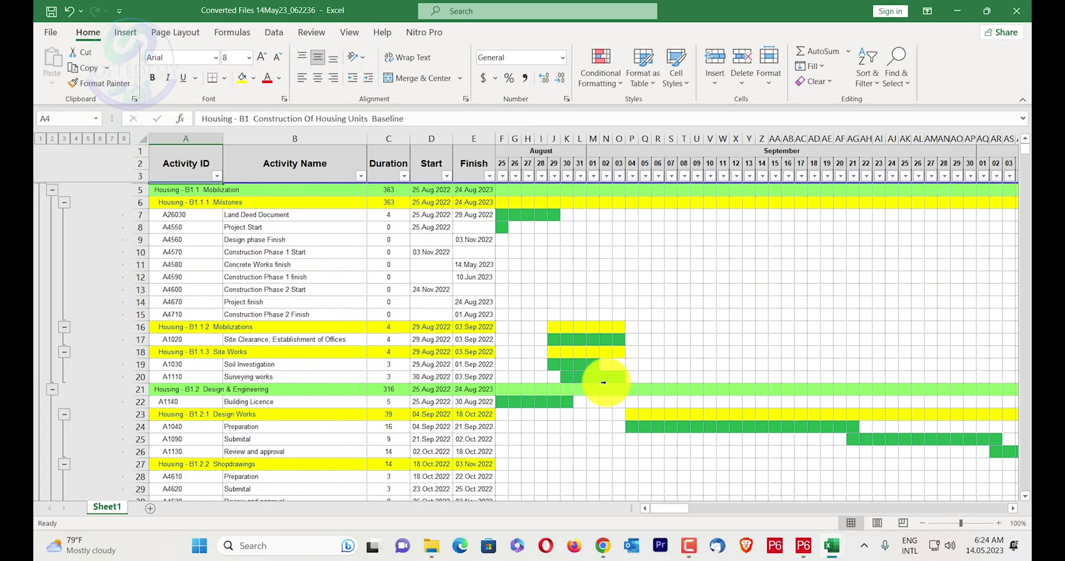
scroll(427, 361, "up", 7)
scroll(410, 347, "up", 1)
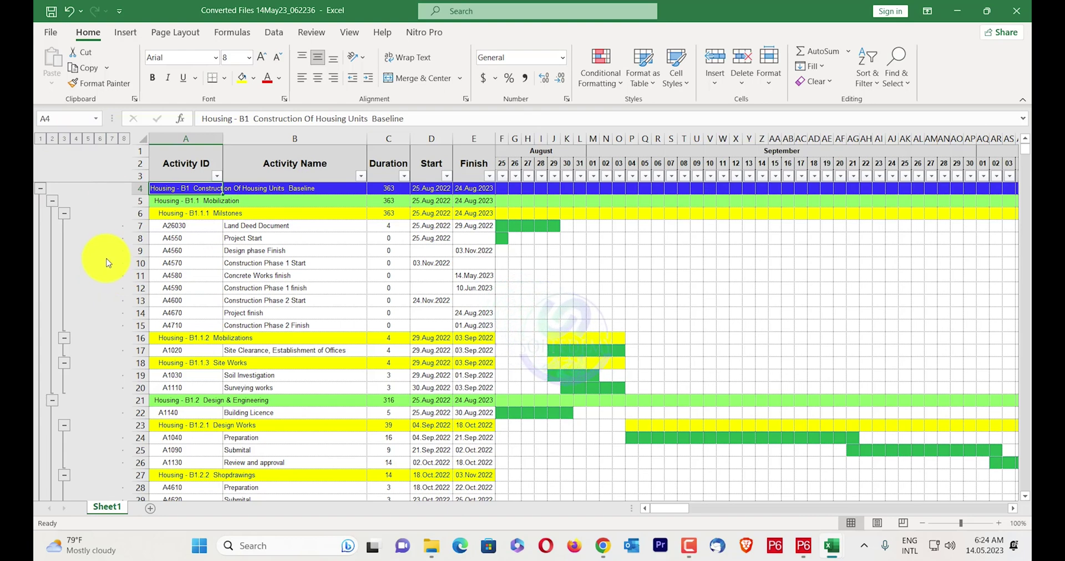
left_click_drag(508, 228, 668, 250)
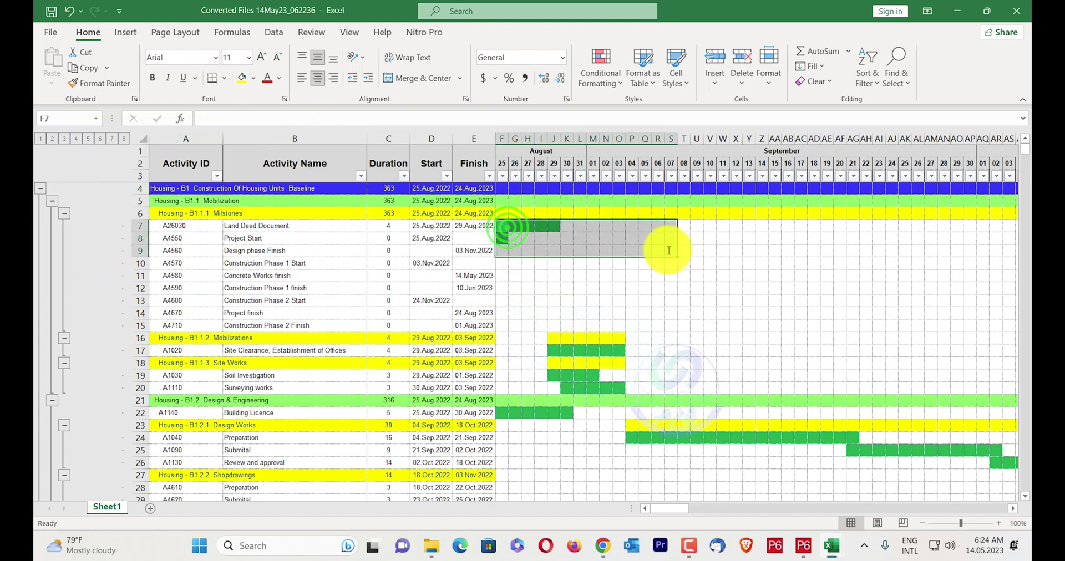
left_click(669, 288)
scroll(547, 357, "down", 5)
scroll(431, 351, "up", 1)
scroll(431, 350, "down", 4)
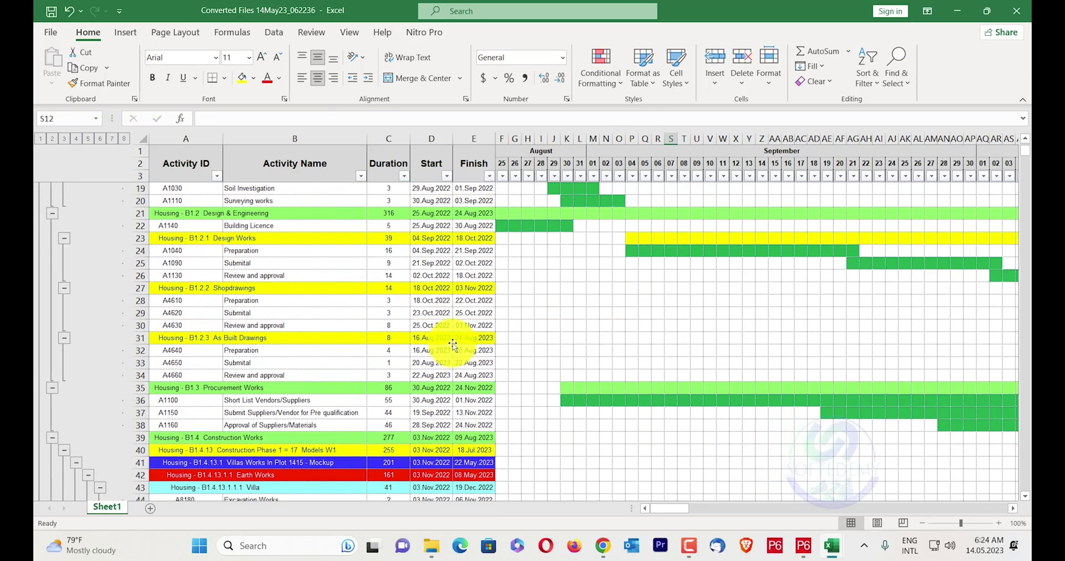
scroll(451, 345, "up", 8)
scroll(494, 301, "down", 20)
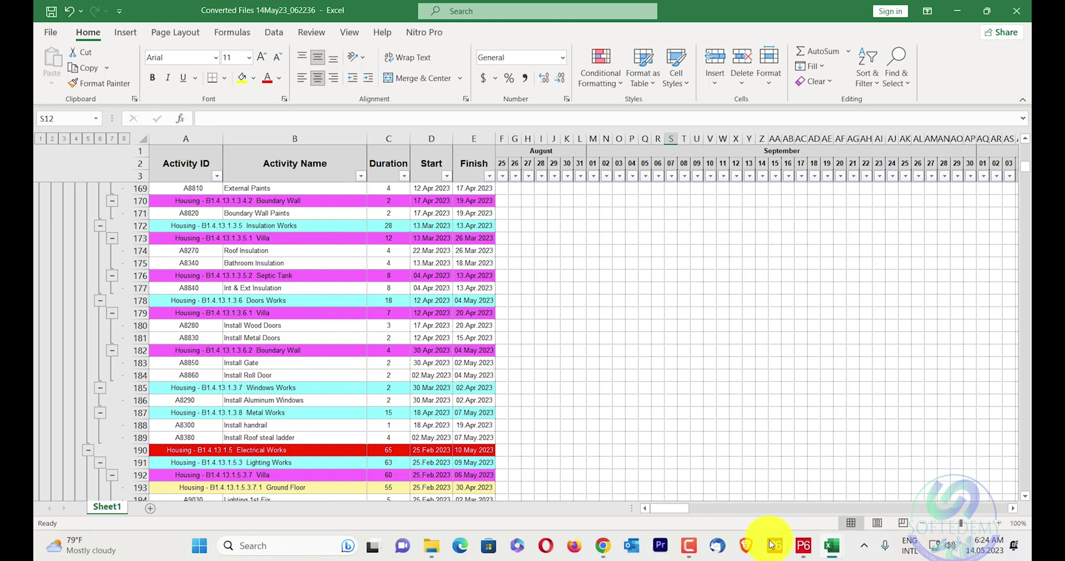
left_click_drag(668, 507, 777, 443)
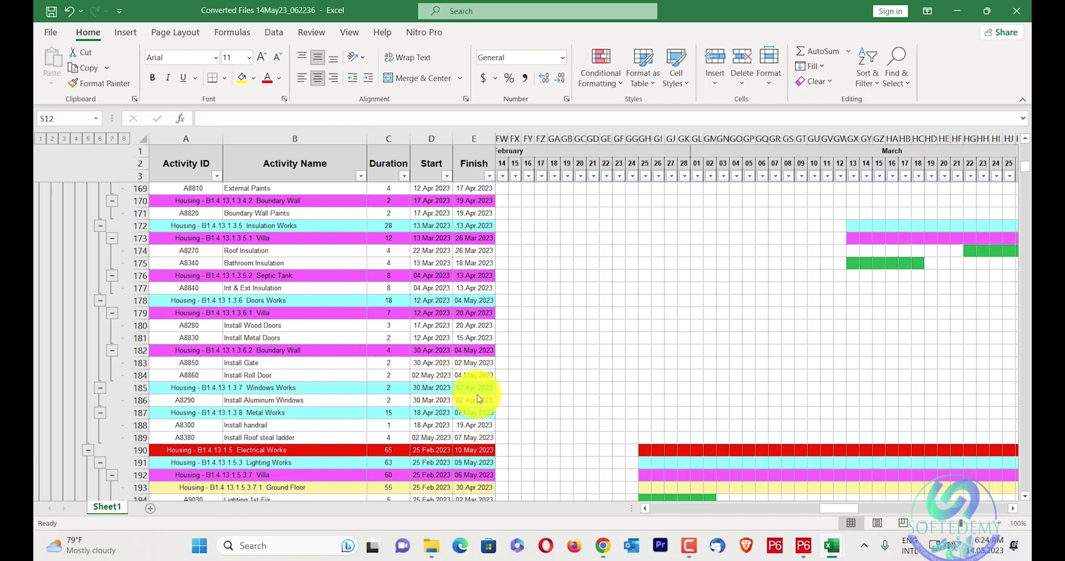
scroll(483, 378, "down", 4)
scroll(485, 387, "up", 3)
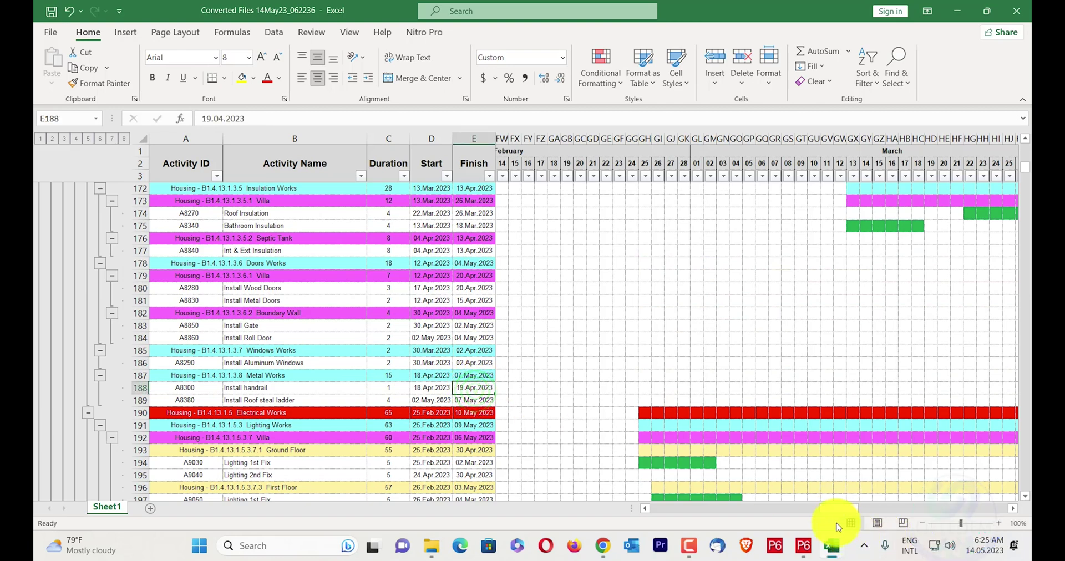
left_click_drag(856, 514, 890, 506)
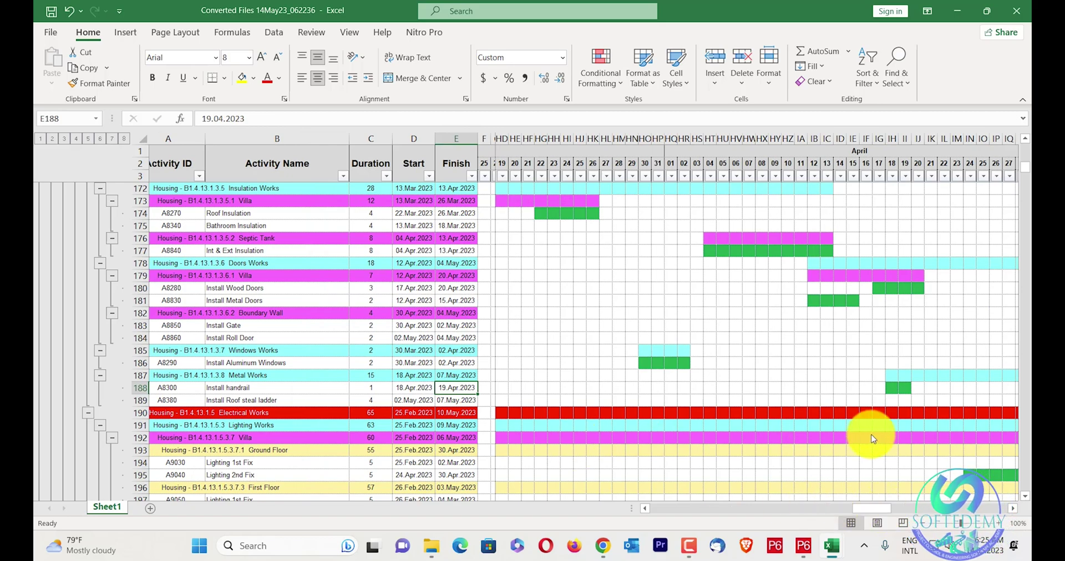
left_click_drag(906, 163, 901, 480)
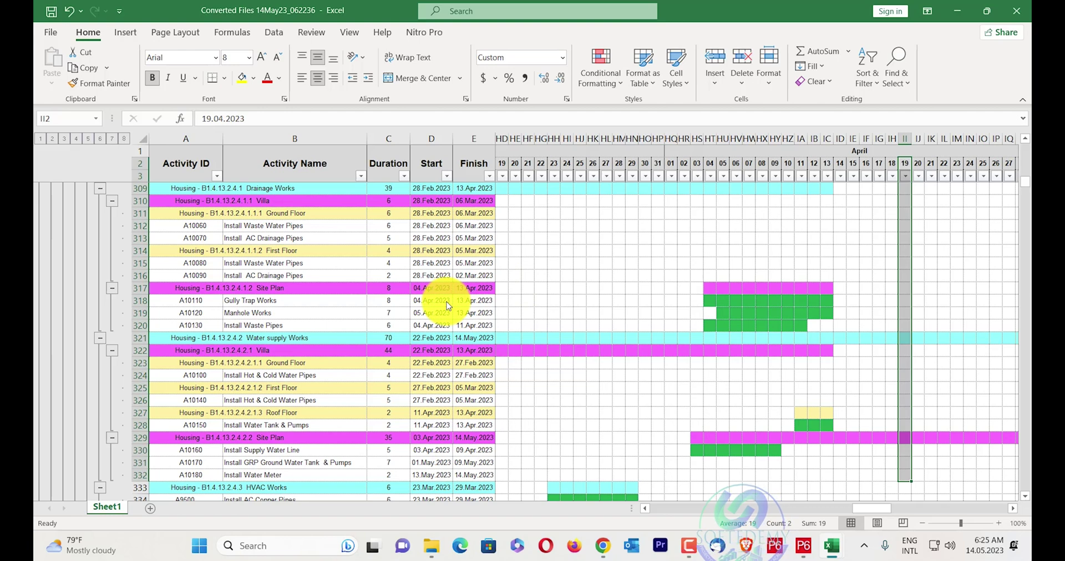
left_click(709, 289)
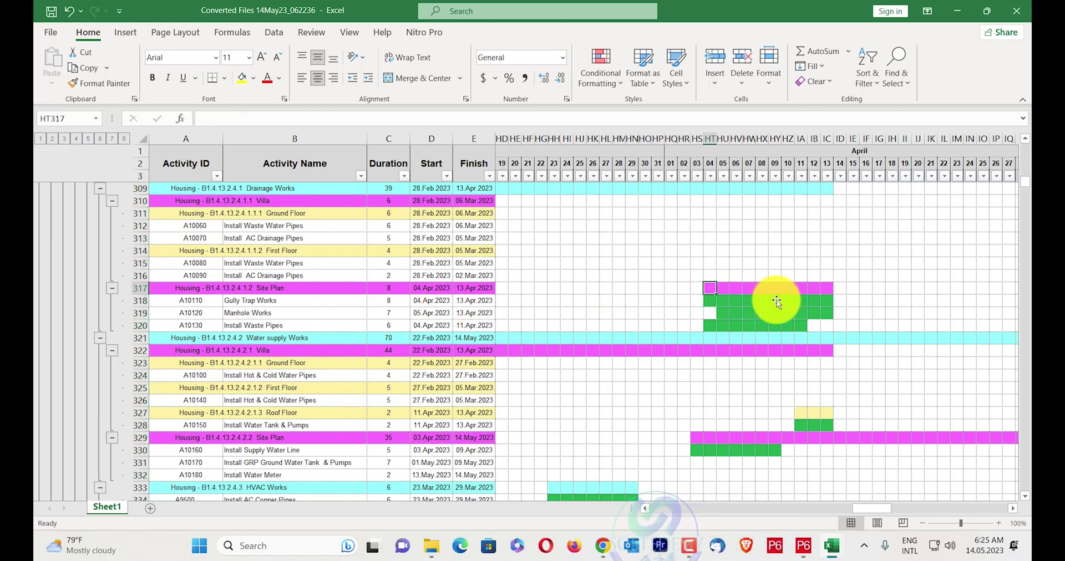
left_click(826, 292)
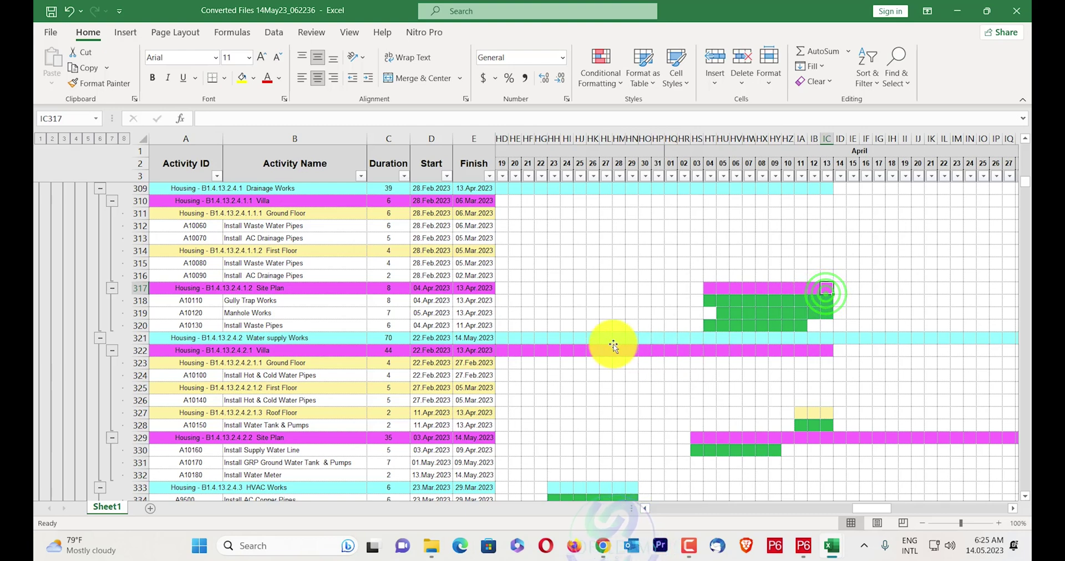
scroll(627, 347, "down", 2)
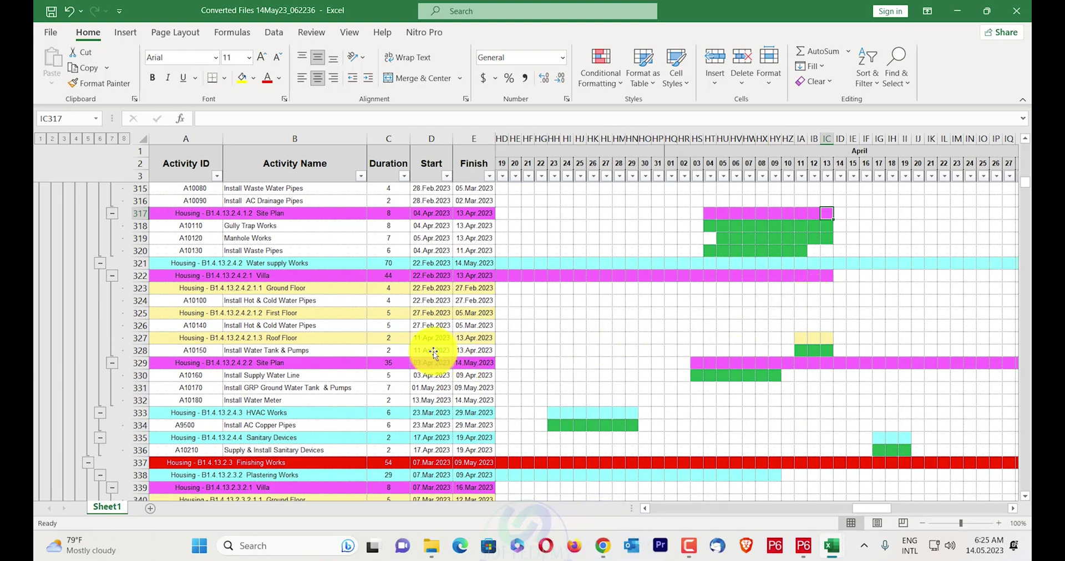
left_click(797, 351)
left_click(838, 349)
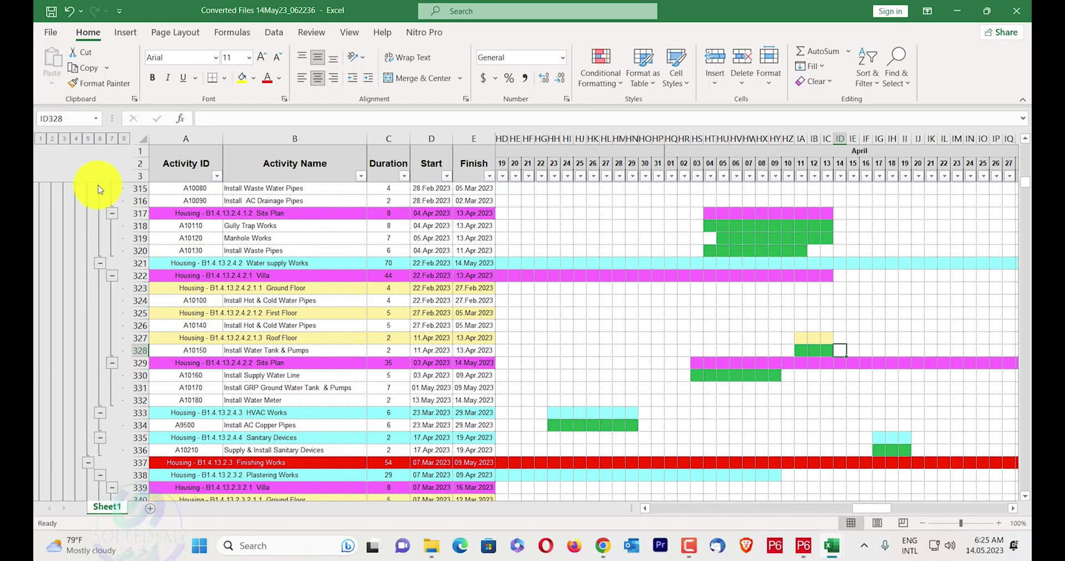
left_click(100, 137)
left_click(88, 137)
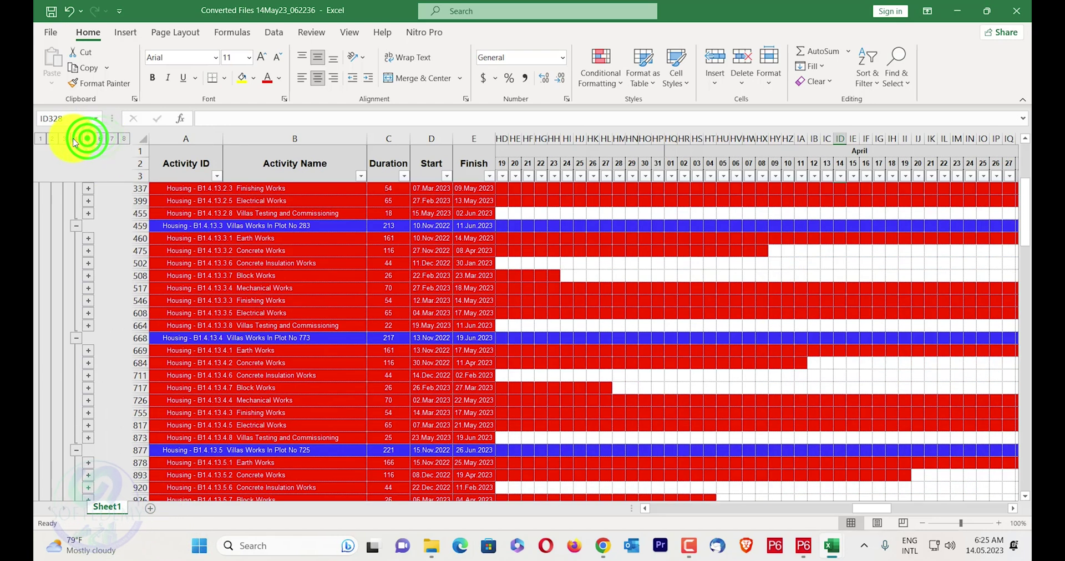
scroll(329, 366, "up", 7)
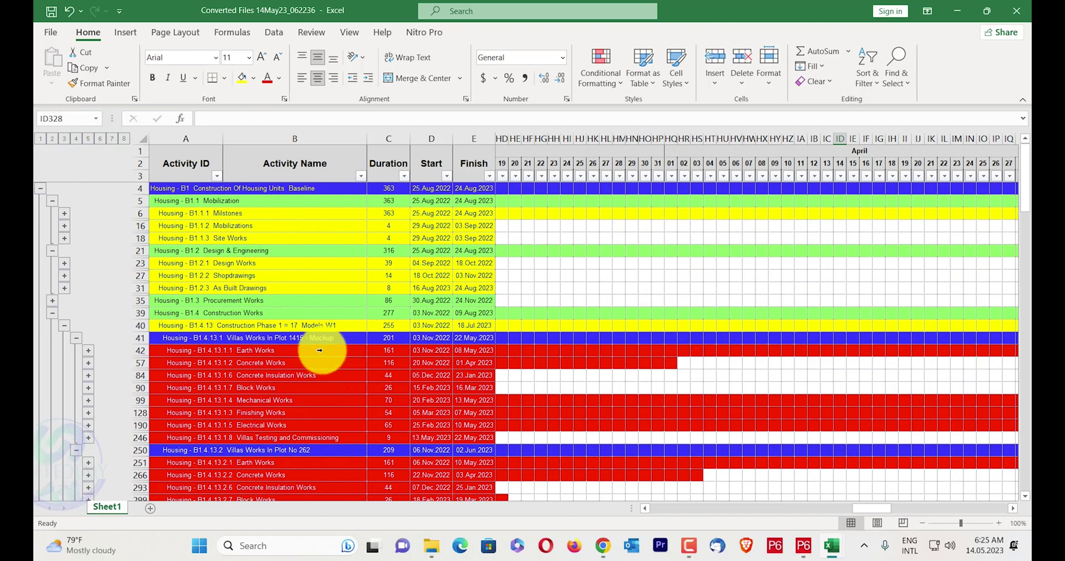
left_click(54, 139)
left_click(40, 138)
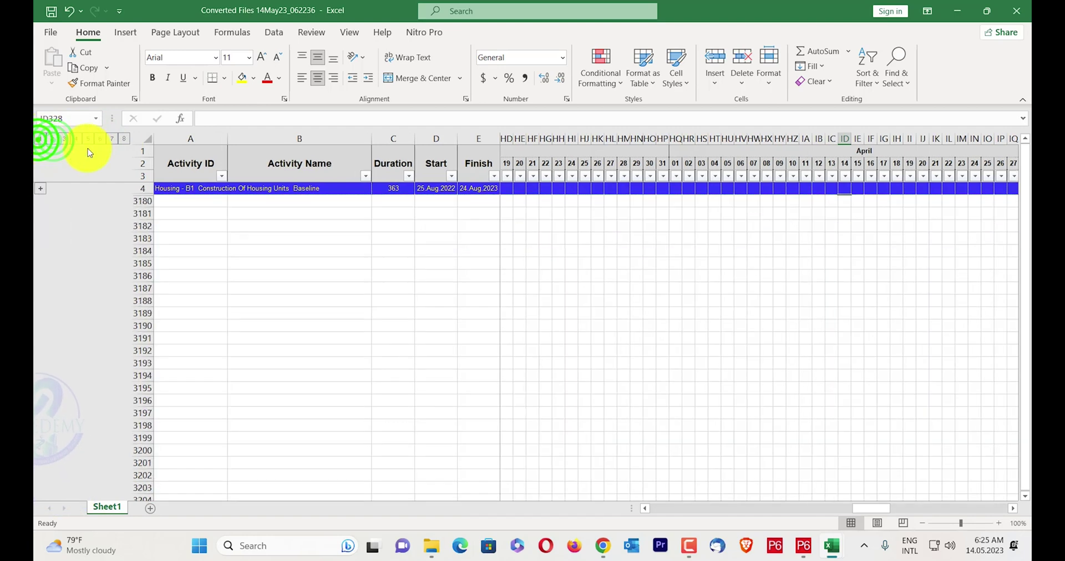
left_click(127, 139)
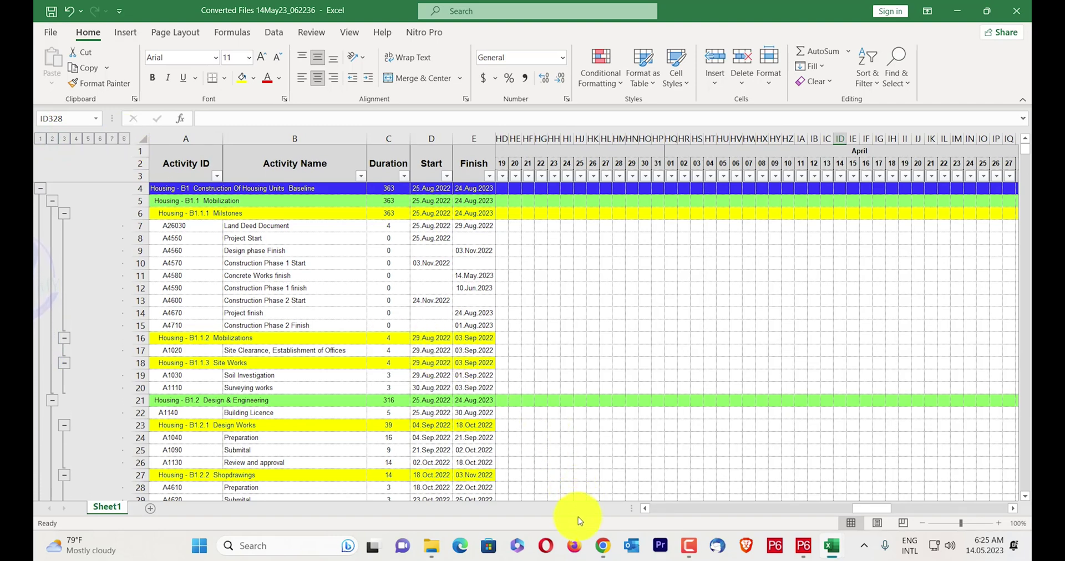
left_click(625, 286)
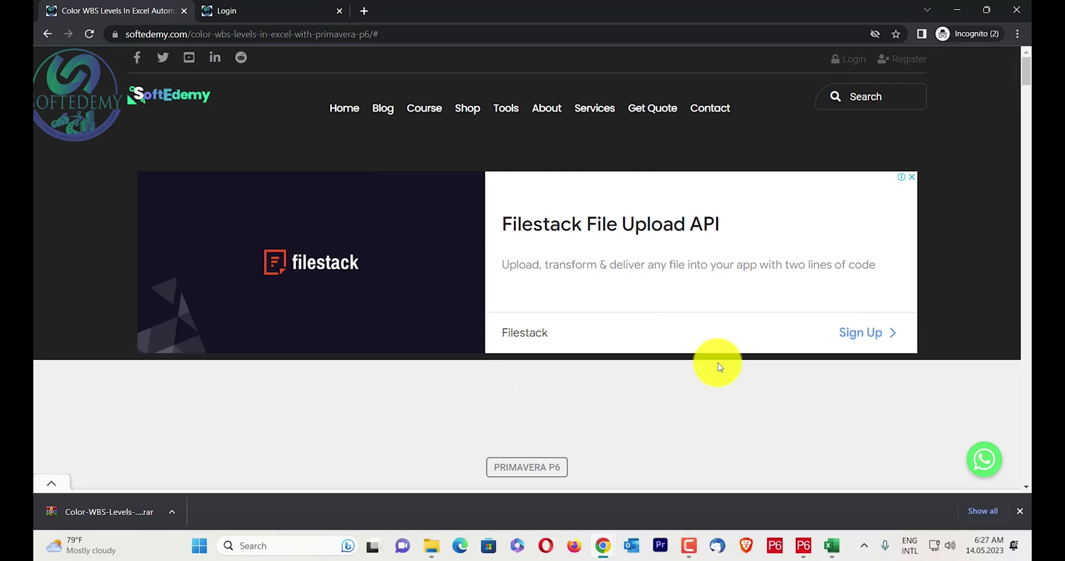
Send the prefilled WhatsApp greeting, then return to the SoftEdemy tab's Tools menu.
left_click(989, 469)
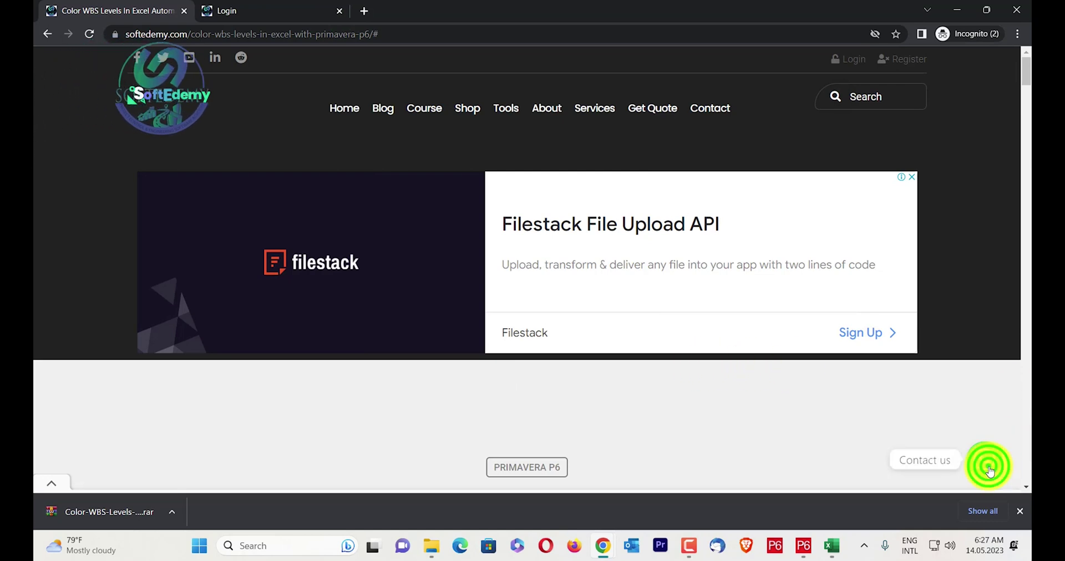
left_click(986, 410)
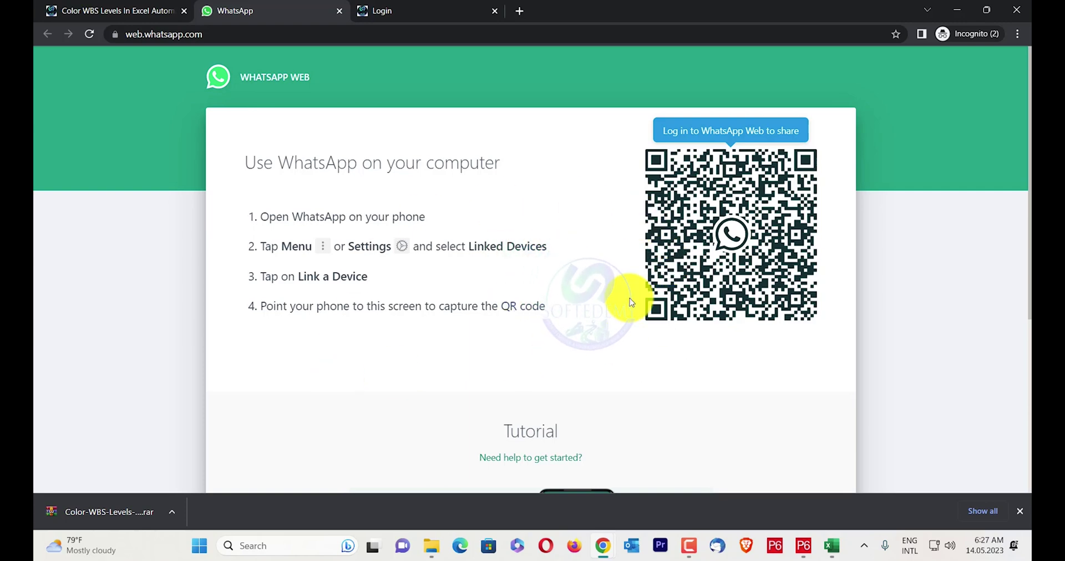
left_click(160, 13)
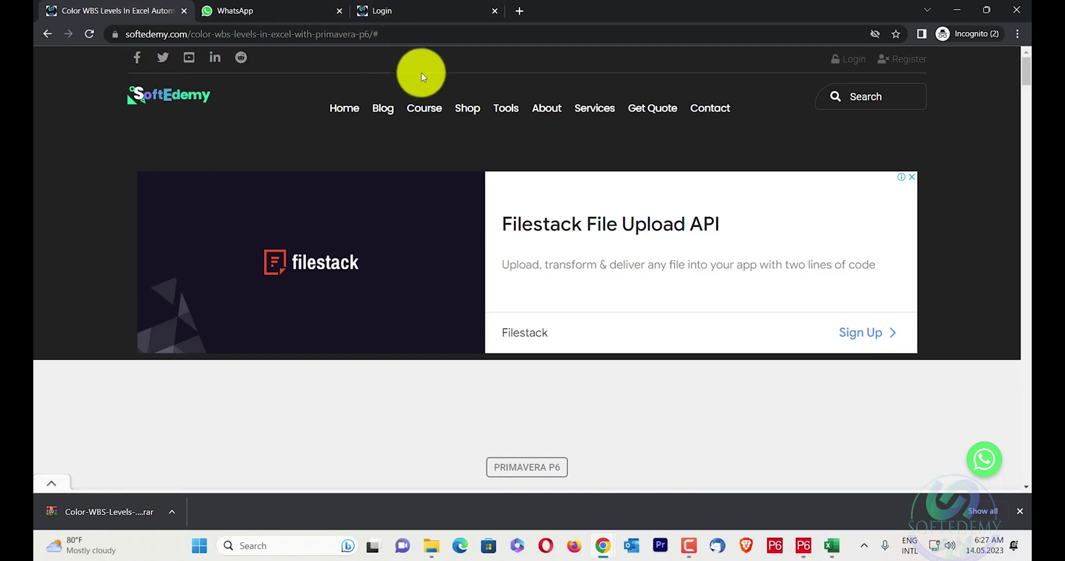
mouse_move(497, 112)
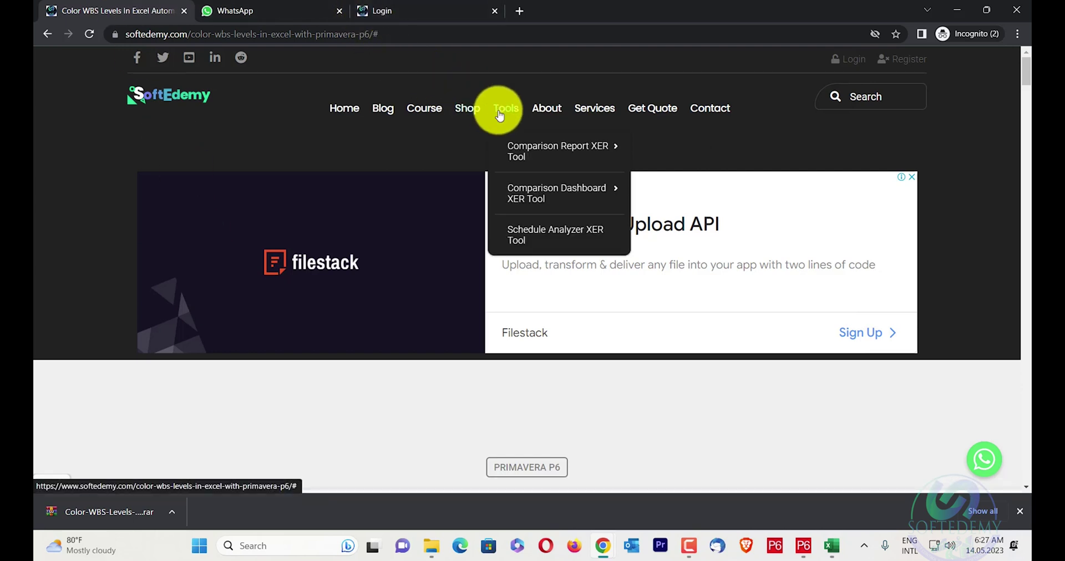